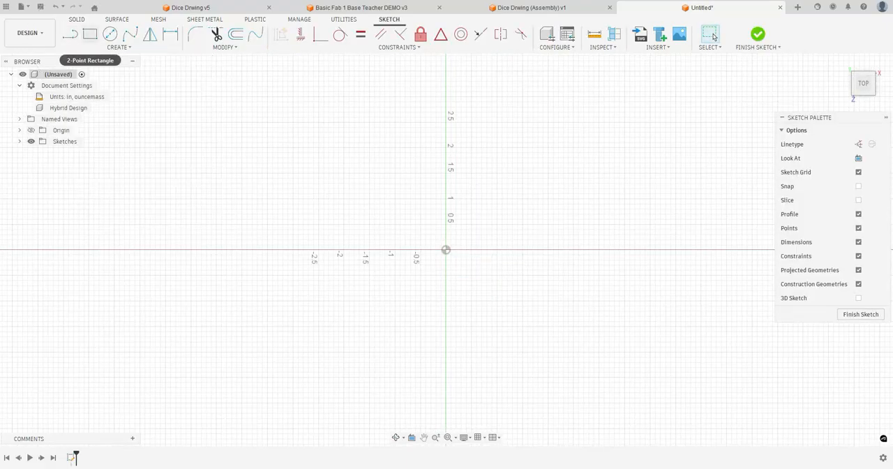
# Draw a 2 in by 2 in two-point rectangle starting at the sketch origin
pyautogui.click(90, 33)
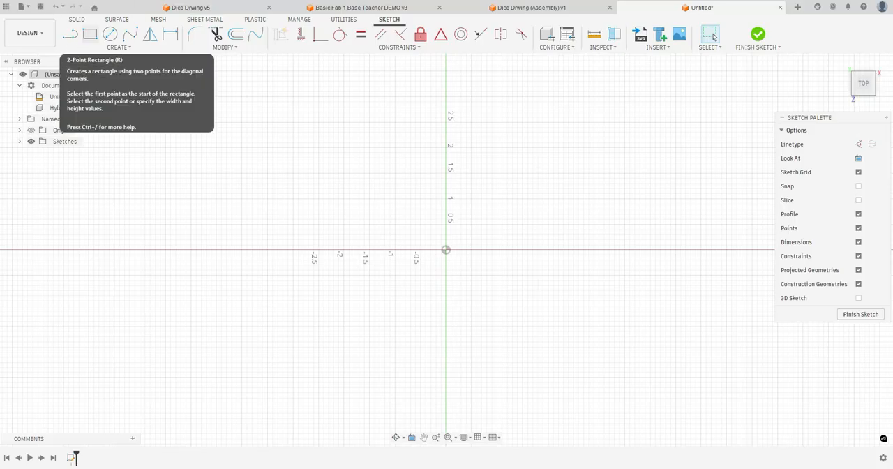
pyautogui.click(446, 249)
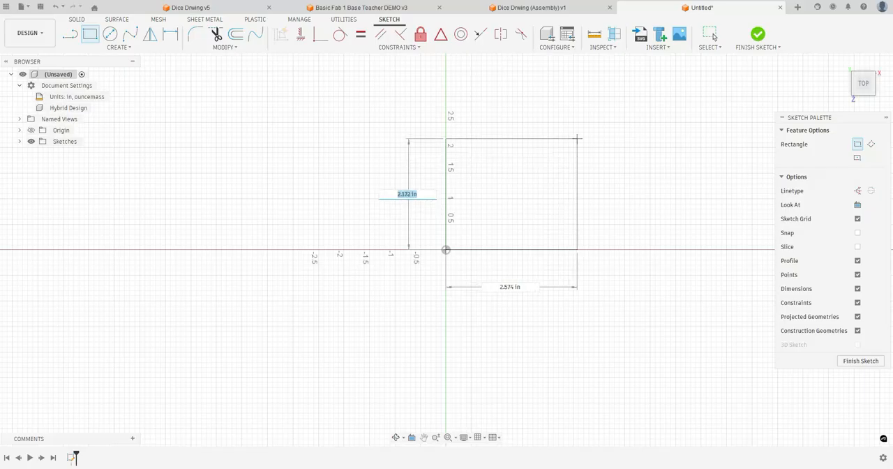
pyautogui.write('2')
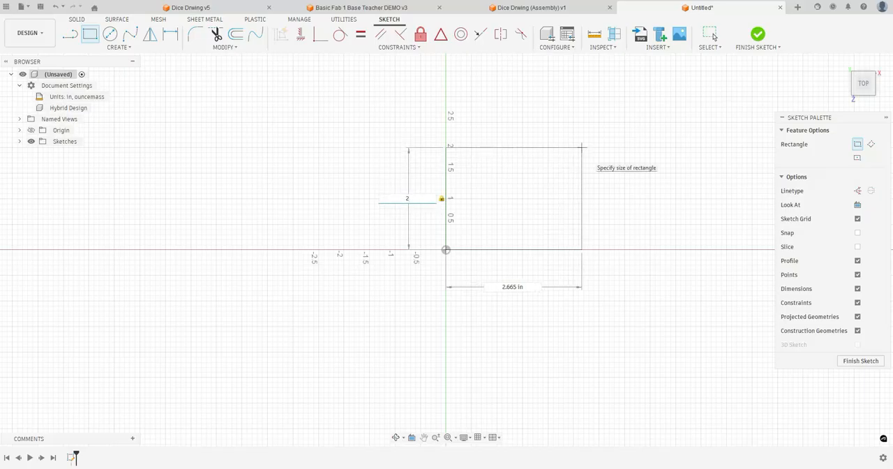
pyautogui.press('Tab')
pyautogui.write('2')
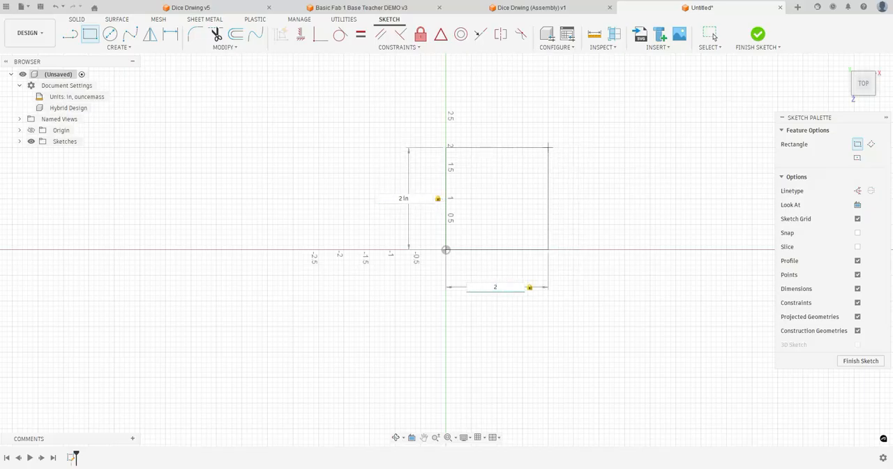
pyautogui.press('Return')
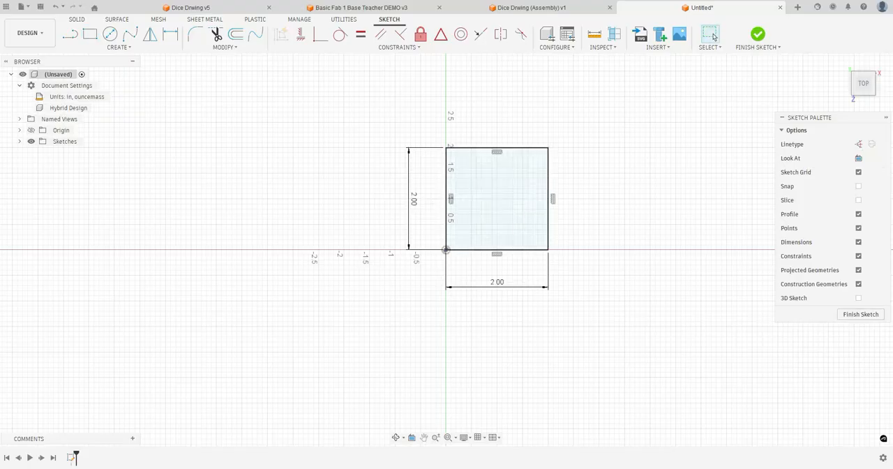
# Add a driven width dimension above the square's upper edge and finish the sketch
pyautogui.click(170, 34)
pyautogui.click(492, 148)
pyautogui.click(493, 113)
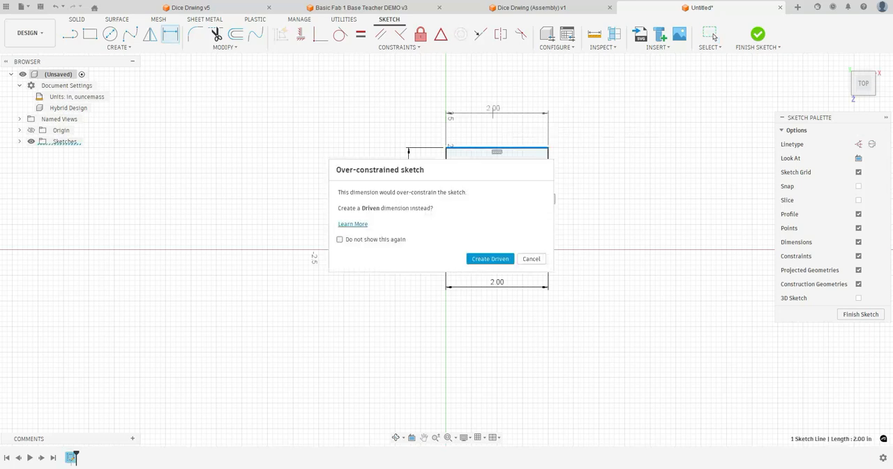
pyautogui.click(490, 258)
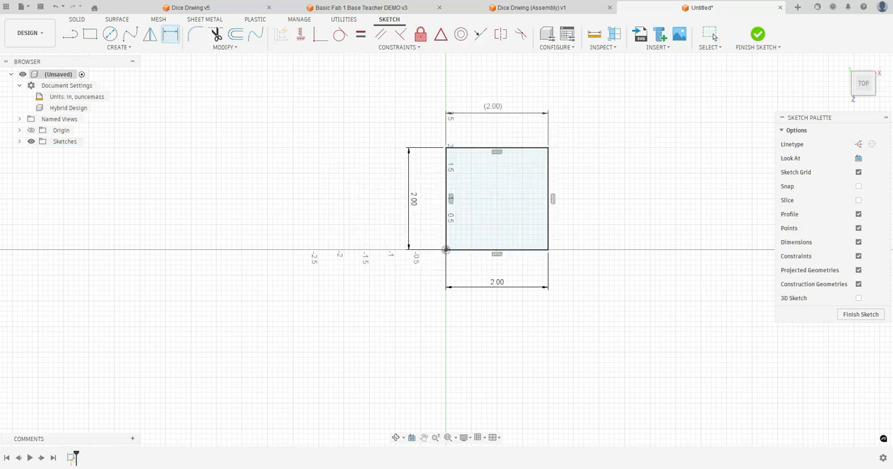
pyautogui.click(860, 314)
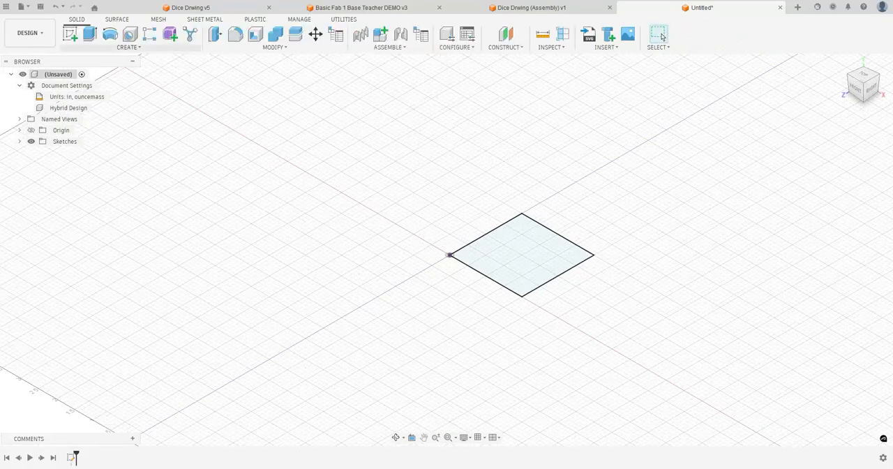
# Extrude the square profile 2 in upward as a new body
pyautogui.click(90, 33)
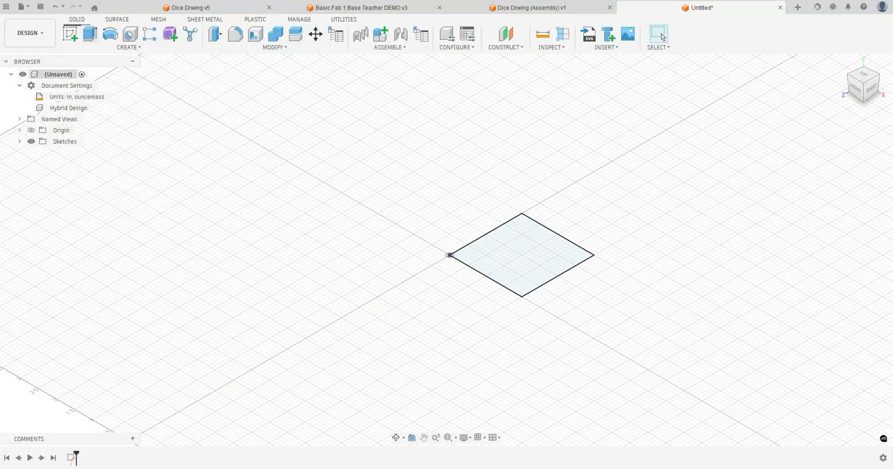
pyautogui.write('2')
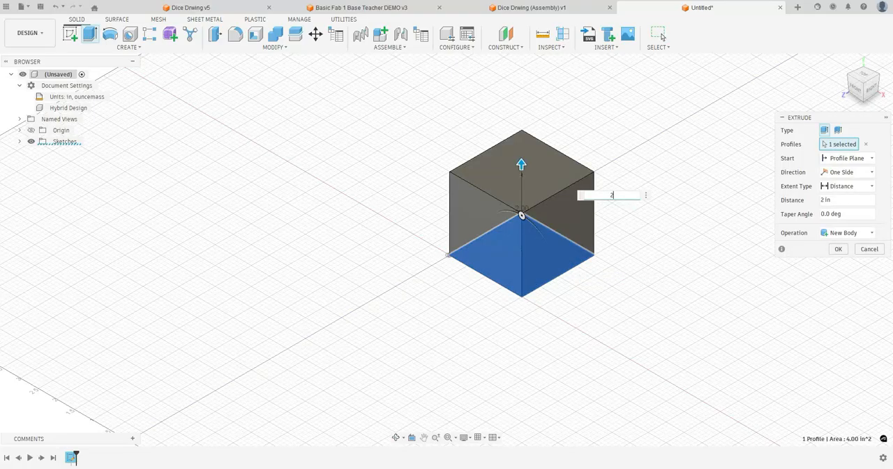
pyautogui.click(838, 249)
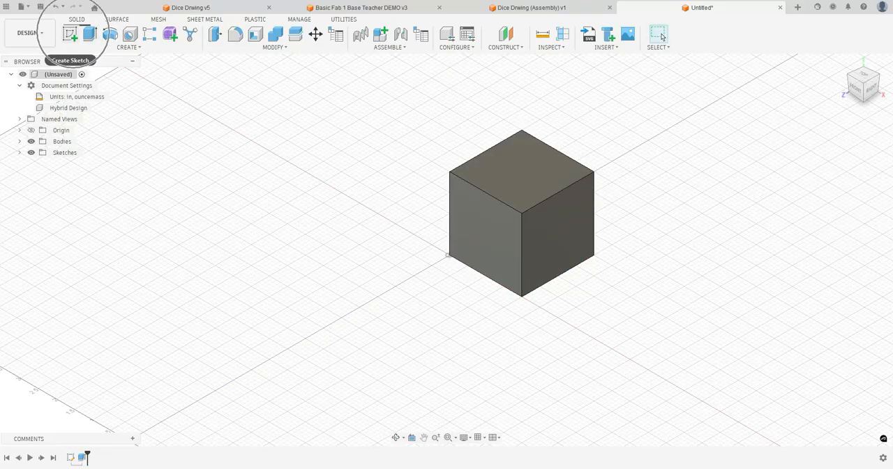
# Sketch a 0.25 in diameter circle at the centre of the cube's top face and finish the sketch
pyautogui.click(69, 33)
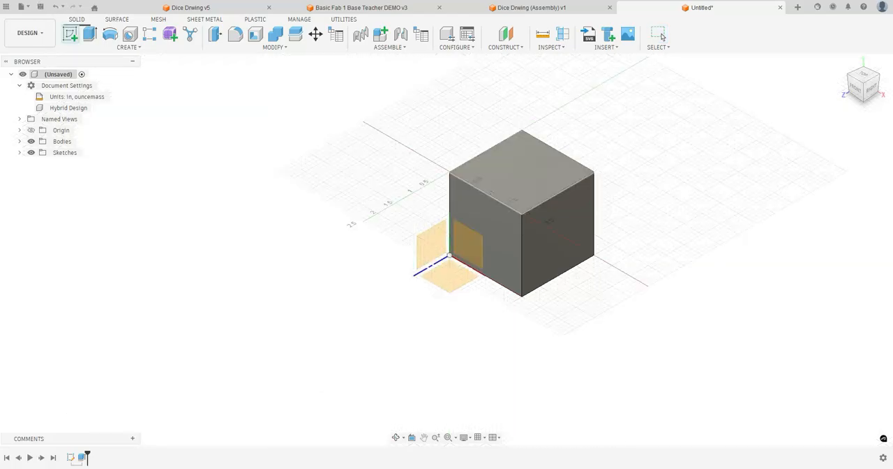
pyautogui.click(522, 172)
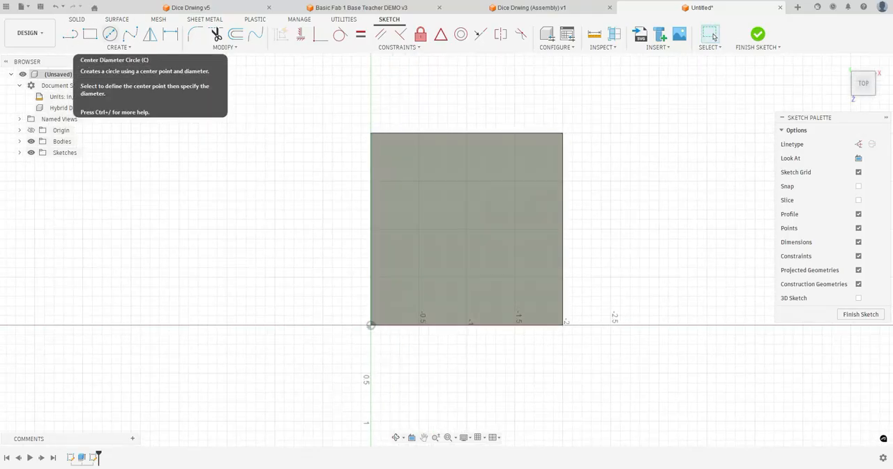
pyautogui.click(109, 34)
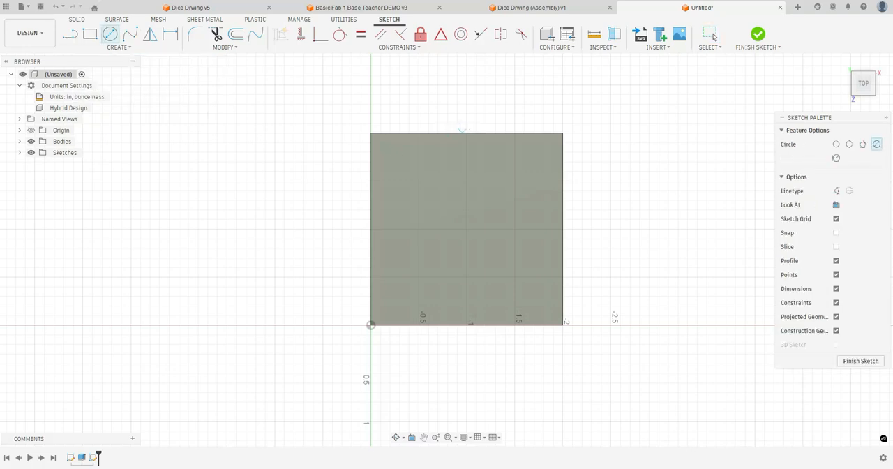
pyautogui.click(466, 228)
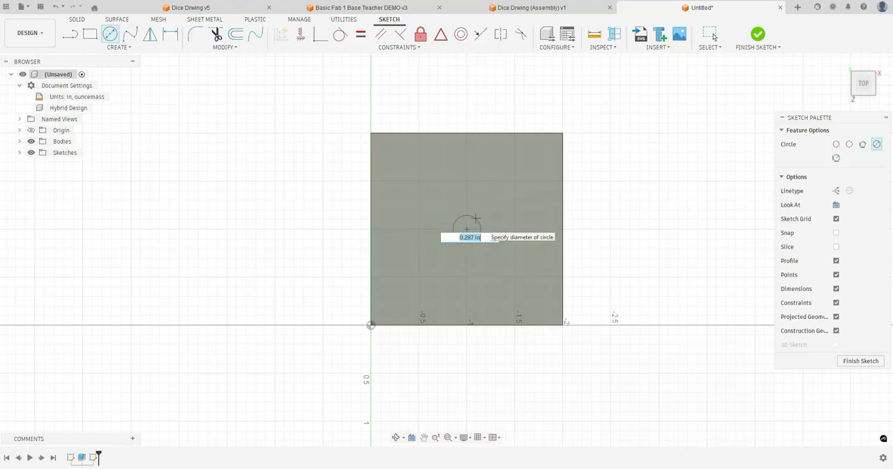
pyautogui.write('.25')
pyautogui.press('Return')
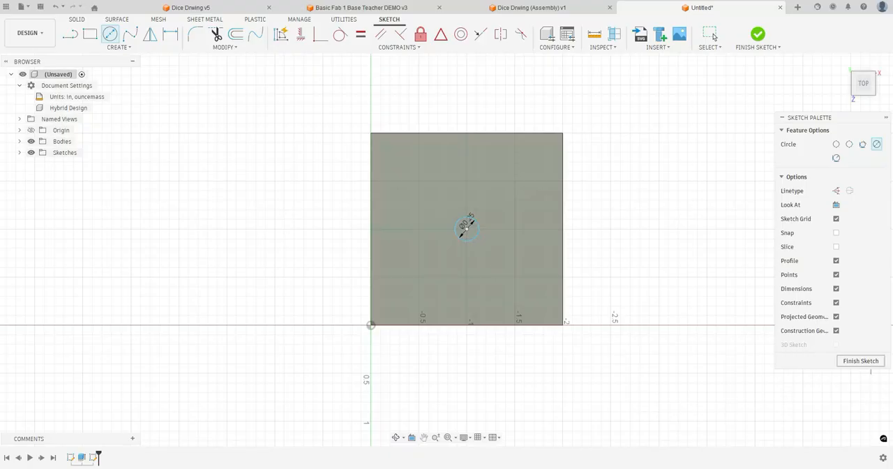
pyautogui.click(865, 361)
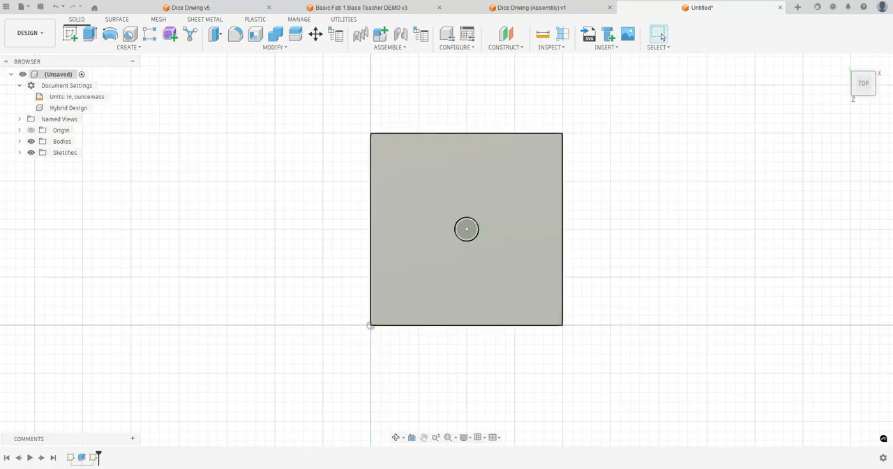
# Place a hole on the circle's centre point on the top face and make it a tapped hole
pyautogui.click(396, 438)
pyautogui.moveTo(434, 328); pyautogui.dragTo(417, 258)
pyautogui.keyDown('shift'); pyautogui.moveTo(417, 259); pyautogui.dragTo(382, 253, button='middle'); pyautogui.keyUp('shift')
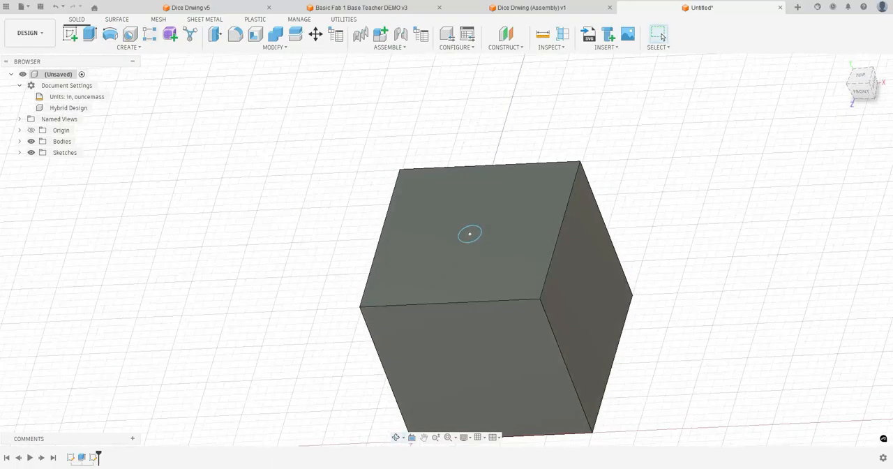
pyautogui.click(130, 34)
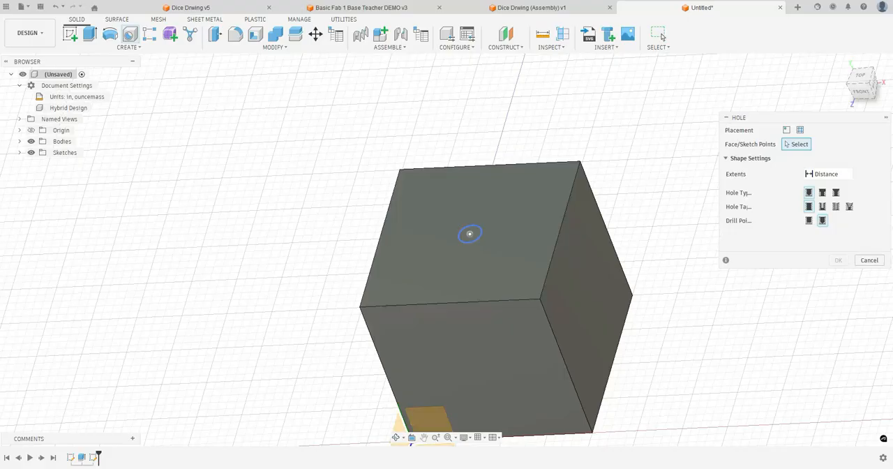
pyautogui.click(470, 234)
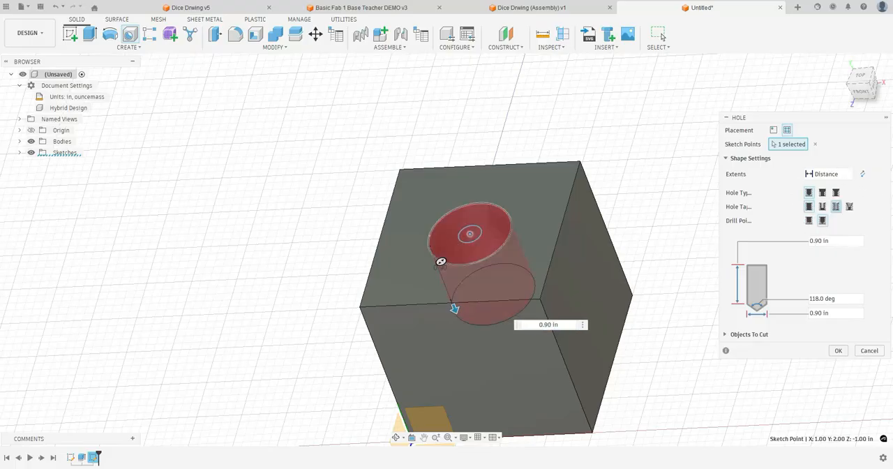
pyautogui.click(835, 206)
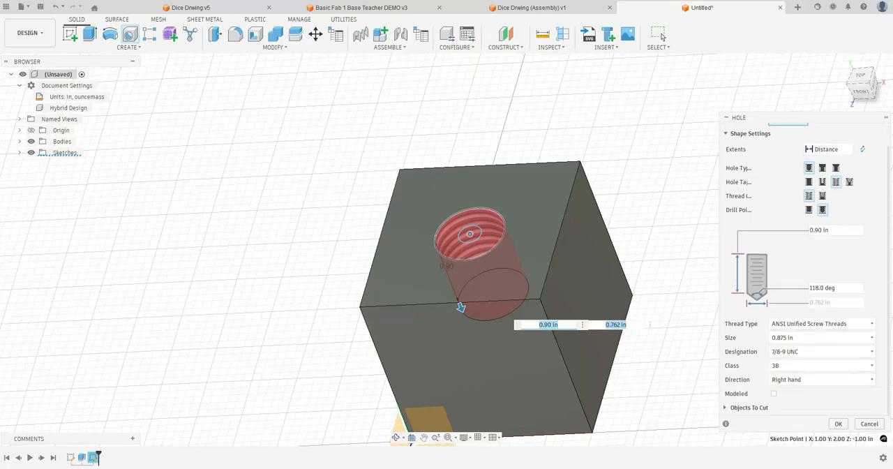
# Set the tapped hole's thread size to 0.25 in
pyautogui.click(822, 338)
pyautogui.scroll(-1, 821, 299)
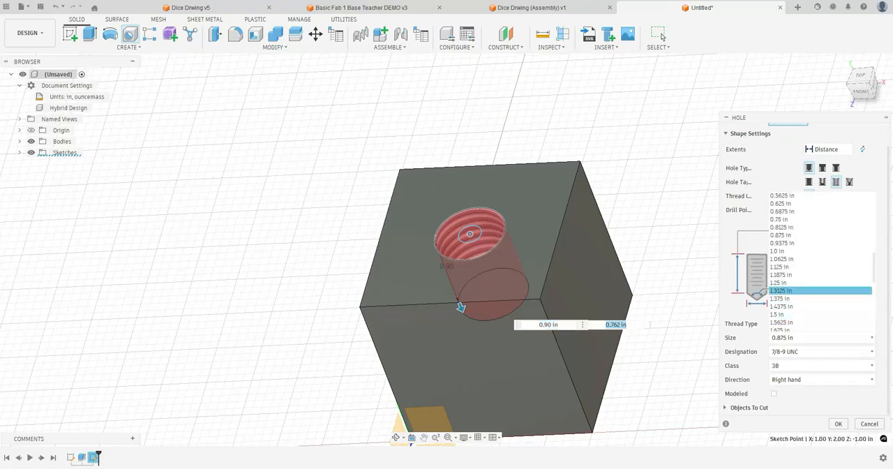
pyautogui.scroll(3, 821, 283)
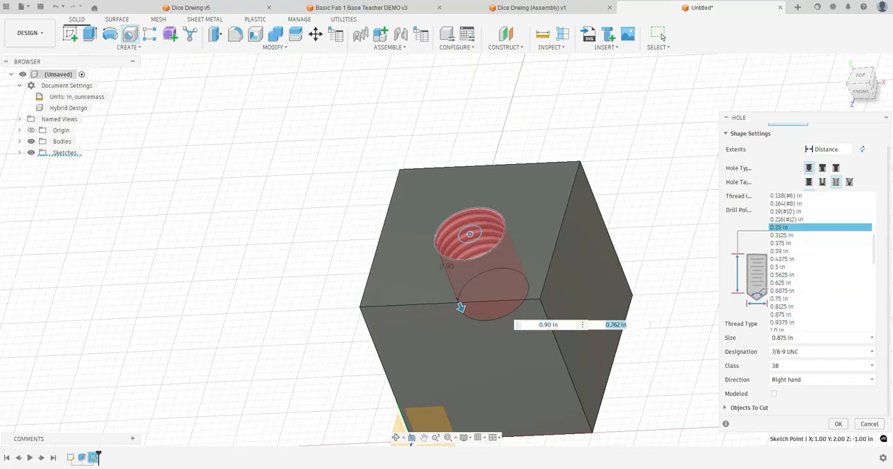
pyautogui.click(820, 226)
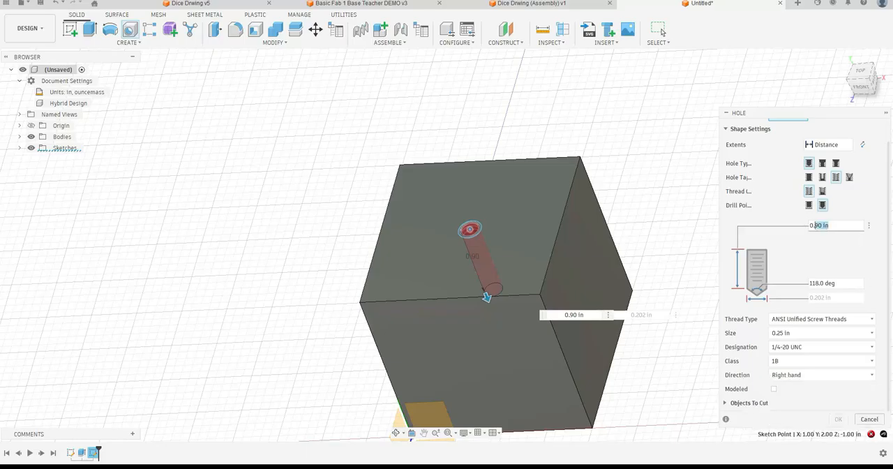
# Set the hole depth to 0.4 in, turn on modeled threads and create the hole
pyautogui.write('0.4')
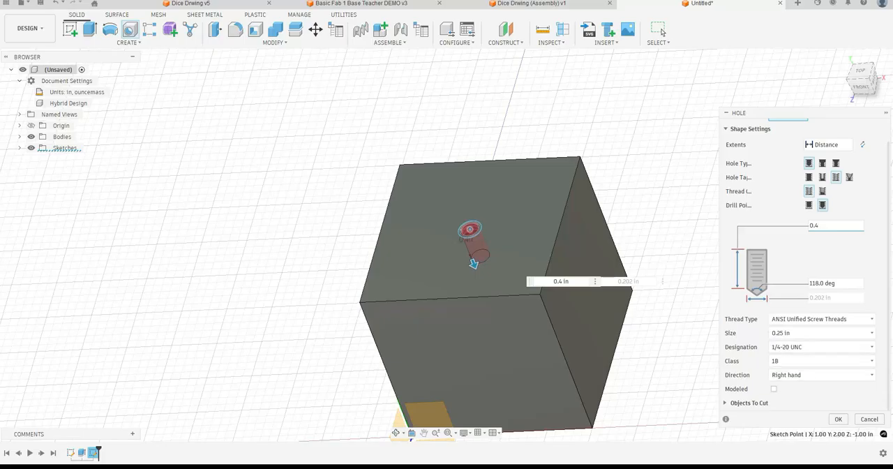
pyautogui.click(773, 388)
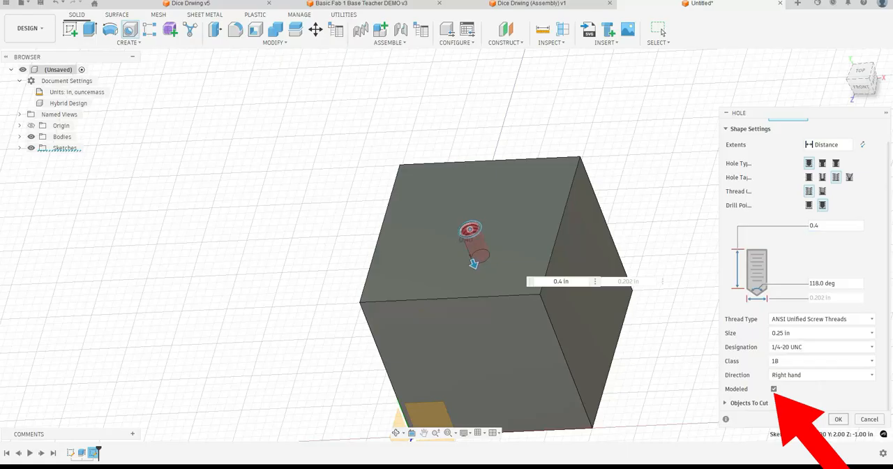
pyautogui.click(838, 418)
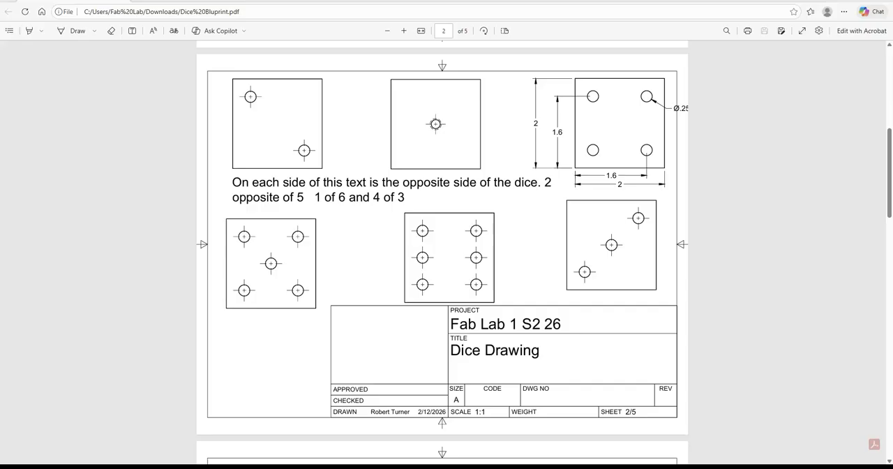
# Examine the dimensioned die faces on sheets 3 and 4 of the Dice Drawing PDF, and return to the cube in Fusion
pyautogui.scroll(-5, 447, 251)
pyautogui.scroll(-1, 447, 251)
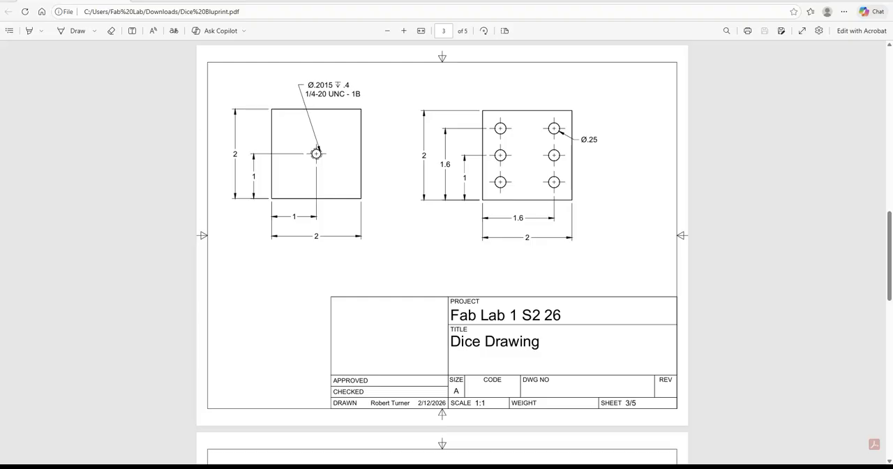
pyautogui.scroll(-5, 442, 244)
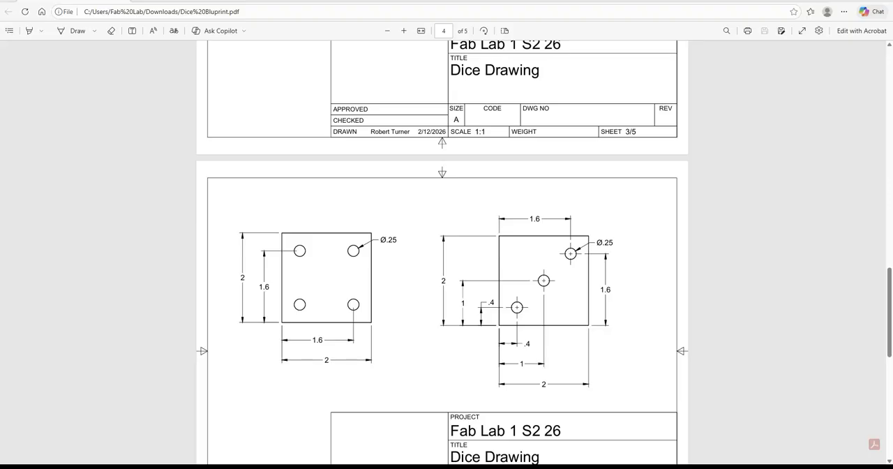
pyautogui.scroll(4, 442, 251)
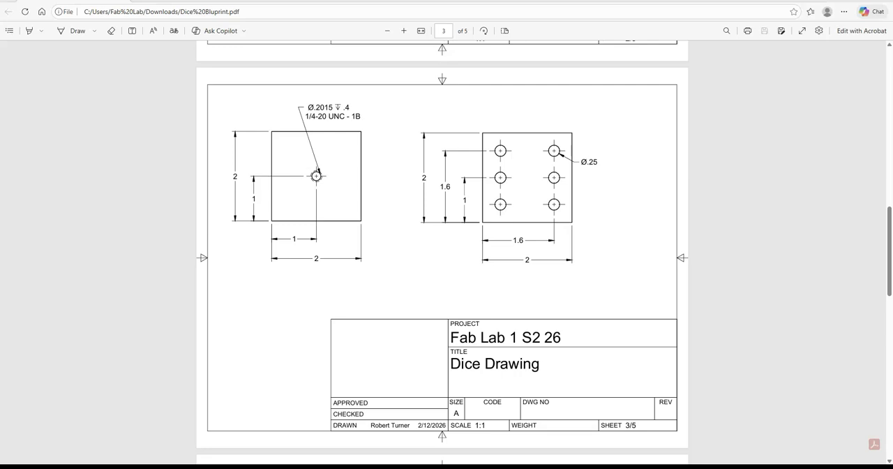
pyautogui.click(560, 467)
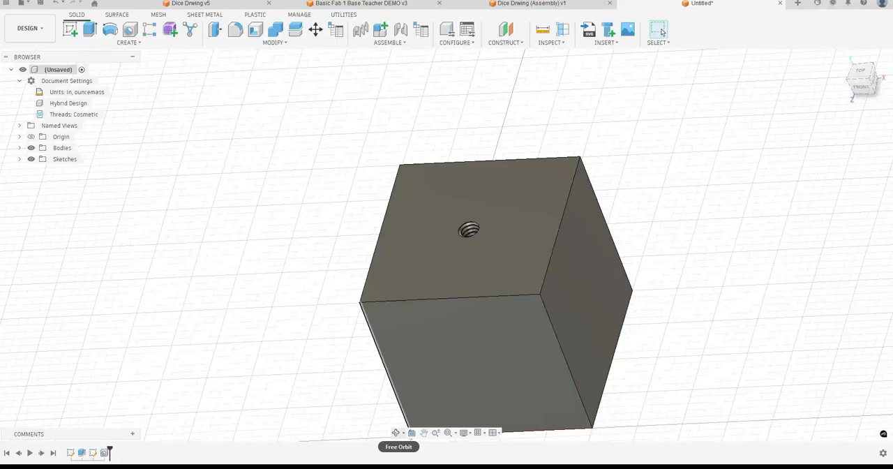
# Start a new sketch on the cube's bottom face, opposite the threaded hole
pyautogui.click(395, 432)
pyautogui.moveTo(446, 334); pyautogui.dragTo(427, 160)
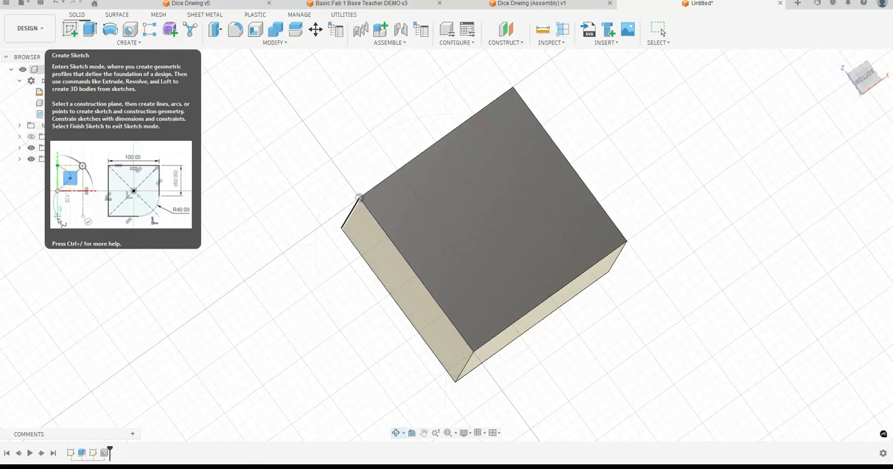
pyautogui.click(70, 28)
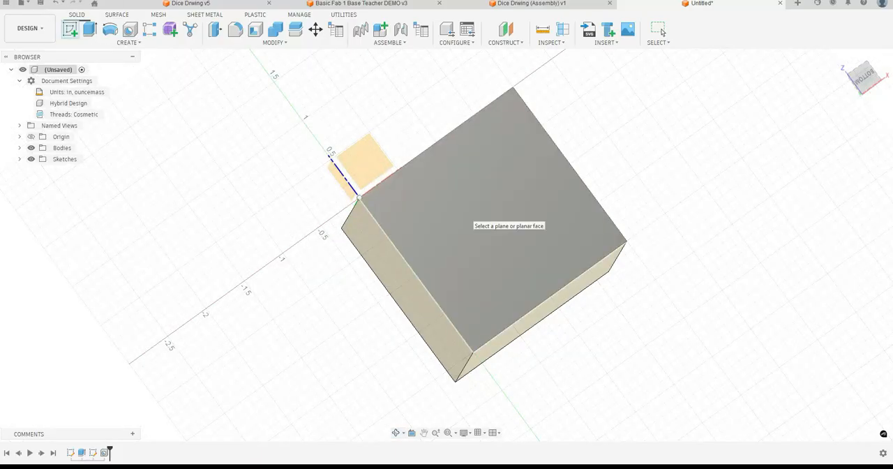
pyautogui.click(470, 218)
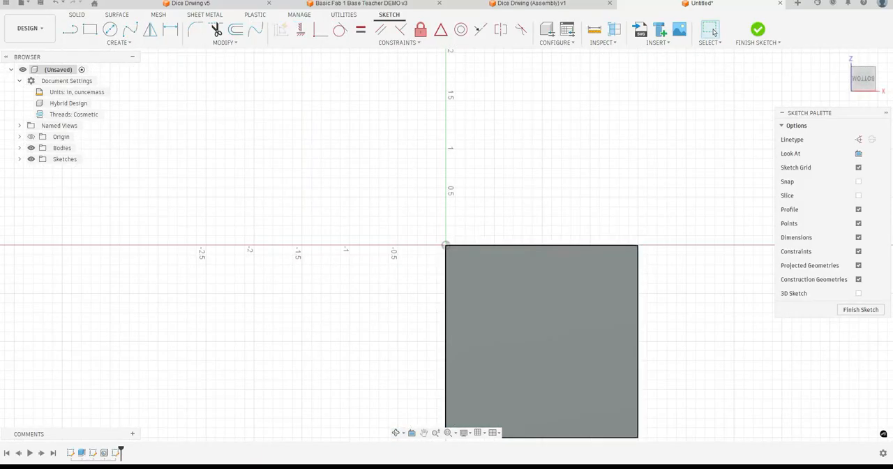
pyautogui.click(602, 329)
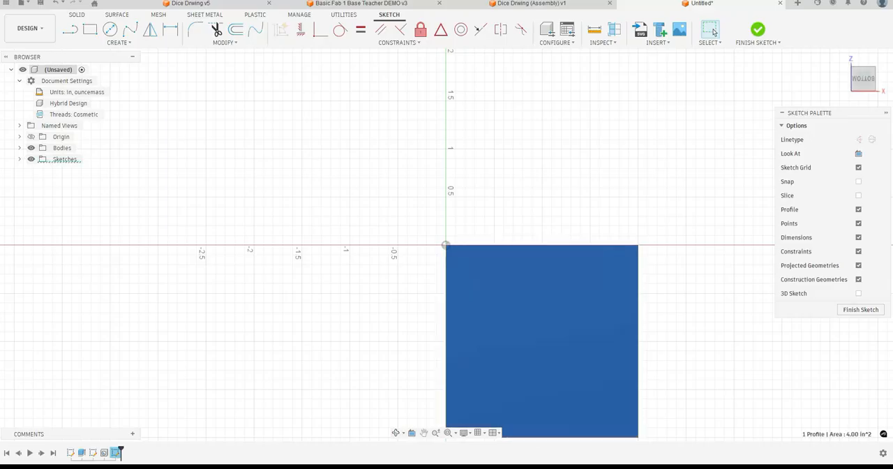
# Sketch a column of three circles along the left side of the cube's bottom face
pyautogui.click(423, 432)
pyautogui.moveTo(461, 342); pyautogui.dragTo(398, 258)
pyautogui.press('c')
pyautogui.click(419, 198)
pyautogui.click(430, 209)
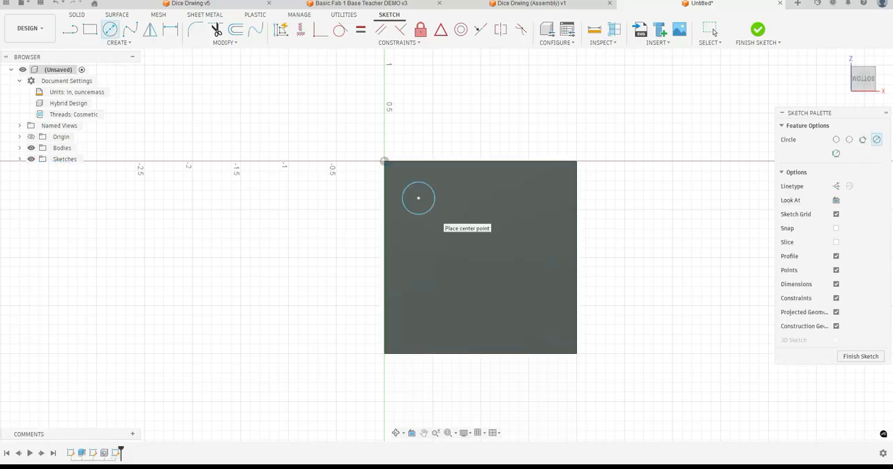
pyautogui.click(418, 252)
pyautogui.click(418, 308)
pyautogui.click(430, 321)
# Sketch a matching column of three circles along the right side of the same face
pyautogui.click(523, 199)
pyautogui.click(529, 210)
pyautogui.click(524, 256)
pyautogui.click(523, 279)
pyautogui.click(518, 320)
pyautogui.click(519, 335)
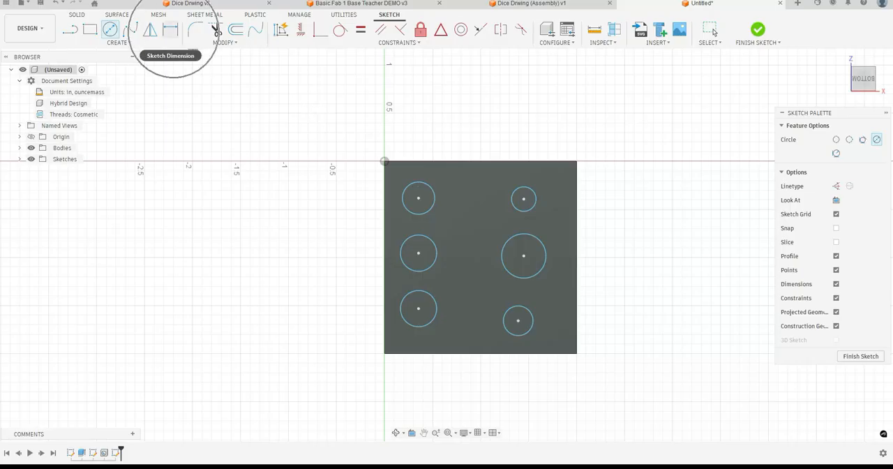
# Dimension the three circles in the left column to a diameter of 0.25 in each
pyautogui.click(170, 29)
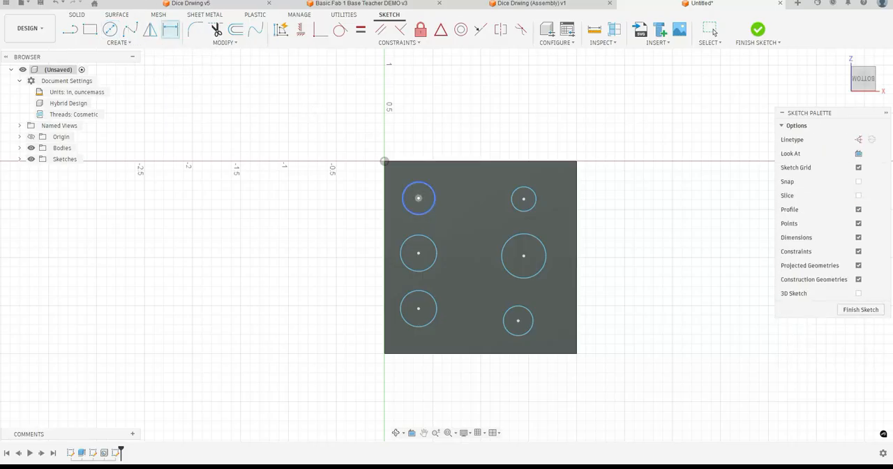
pyautogui.click(419, 198)
pyautogui.click(431, 176)
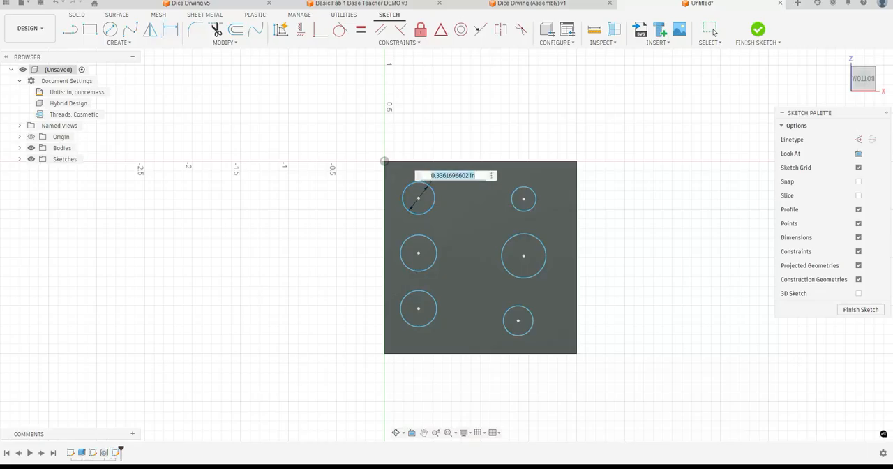
pyautogui.write('.25')
pyautogui.press('Return')
pyautogui.click(431, 241)
pyautogui.click(445, 232)
pyautogui.write('.25')
pyautogui.press('Return')
pyautogui.click(431, 296)
pyautogui.click(442, 293)
pyautogui.write('.25')
pyautogui.press('Return')
# Dimension the three circles in the right column to a diameter of 0.25 in each
pyautogui.click(510, 313)
pyautogui.click(493, 303)
pyautogui.write('.25')
pyautogui.press('Return')
pyautogui.click(528, 282)
pyautogui.click(543, 286)
pyautogui.write('.25')
pyautogui.press('Return')
pyautogui.click(532, 212)
pyautogui.click(548, 219)
pyautogui.write('.25')
pyautogui.press('Return')
# Dimension both middle circles 1.00 in from the lower edge of the face
pyautogui.click(419, 258)
pyautogui.click(427, 357)
pyautogui.click(363, 263)
pyautogui.press('Return')
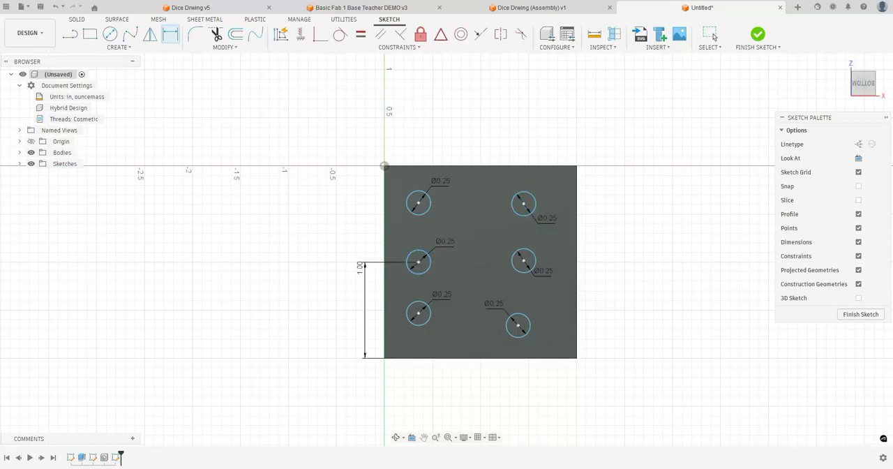
pyautogui.click(523, 261)
pyautogui.click(526, 358)
pyautogui.click(590, 307)
pyautogui.press('Return')
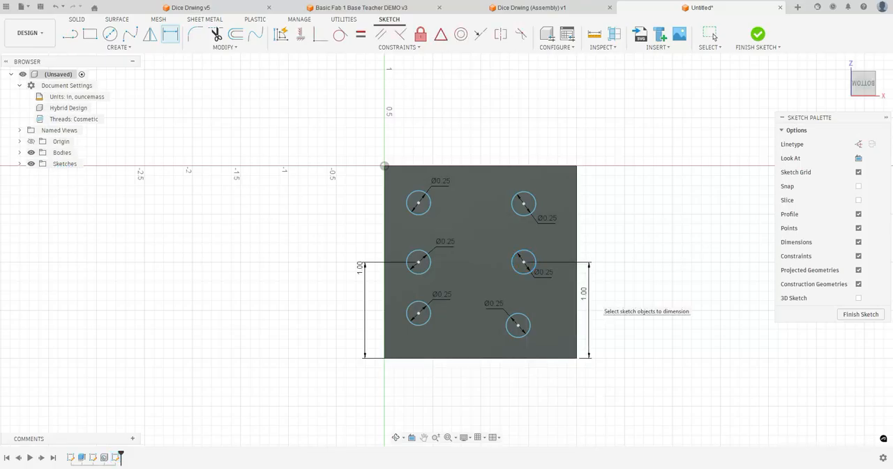
# Dimension the lower-left circle 0.4 in from the face's lower edge and 0.4 in from its left edge
pyautogui.click(418, 314)
pyautogui.click(418, 358)
pyautogui.click(417, 374)
pyautogui.press('Return')
pyautogui.click(419, 319)
pyautogui.click(384, 326)
pyautogui.click(373, 314)
pyautogui.write('0.4')
pyautogui.press('Return')
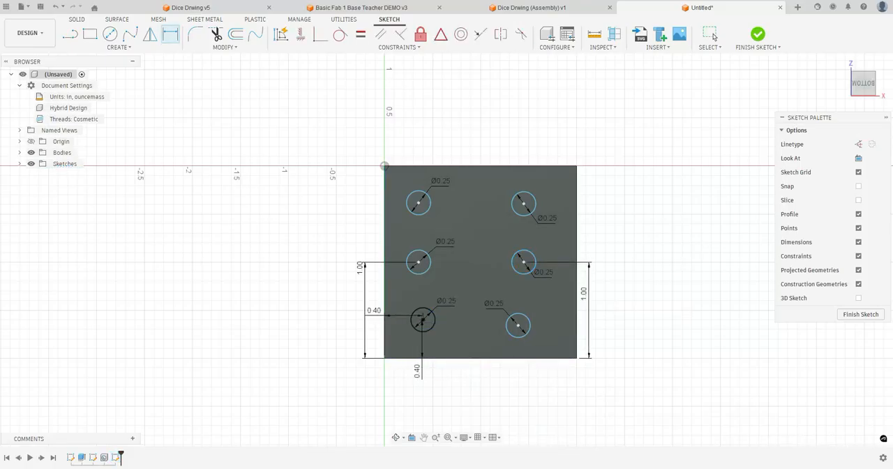
# Dimension the lower-right circle 0.4 in from the face's right edge and 0.4 in from its lower edge
pyautogui.click(517, 325)
pyautogui.click(576, 325)
pyautogui.click(563, 326)
pyautogui.write('0.4')
pyautogui.press('Return')
pyautogui.click(538, 325)
pyautogui.click(536, 358)
pyautogui.click(530, 373)
pyautogui.write('0.4')
pyautogui.press('Return')
# Dimension the middle-right and upper-right circles 0.4 in from the right edge of the face
pyautogui.click(534, 263)
pyautogui.click(577, 260)
pyautogui.click(563, 256)
pyautogui.write('0.4')
pyautogui.press('Return')
pyautogui.click(533, 203)
pyautogui.click(577, 203)
pyautogui.click(565, 202)
pyautogui.write('0.4')
pyautogui.press('Return')
# Dimension the upper-left and middle-left circles 0.4 in from the left edge of the face
pyautogui.click(419, 202)
pyautogui.click(385, 203)
pyautogui.click(362, 195)
pyautogui.write('0.4')
pyautogui.press('Return')
pyautogui.click(419, 262)
pyautogui.click(385, 261)
pyautogui.click(370, 255)
pyautogui.write('0.4')
pyautogui.press('Return')
# Dimension both upper circles 1.6 in from the lower edge of the face and finish the sketch
pyautogui.click(422, 203)
pyautogui.click(418, 358)
pyautogui.click(337, 247)
pyautogui.write('1.6')
pyautogui.press('Return')
pyautogui.click(538, 203)
pyautogui.click(537, 358)
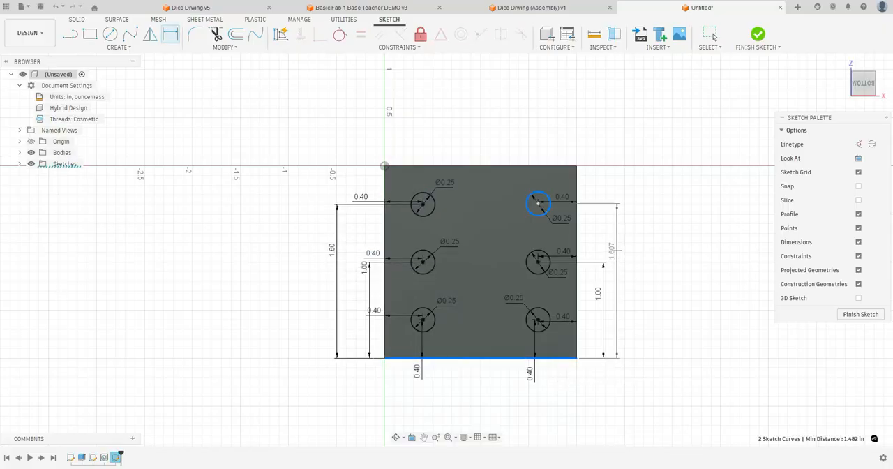
pyautogui.click(616, 250)
pyautogui.write('1.6')
pyautogui.press('Return')
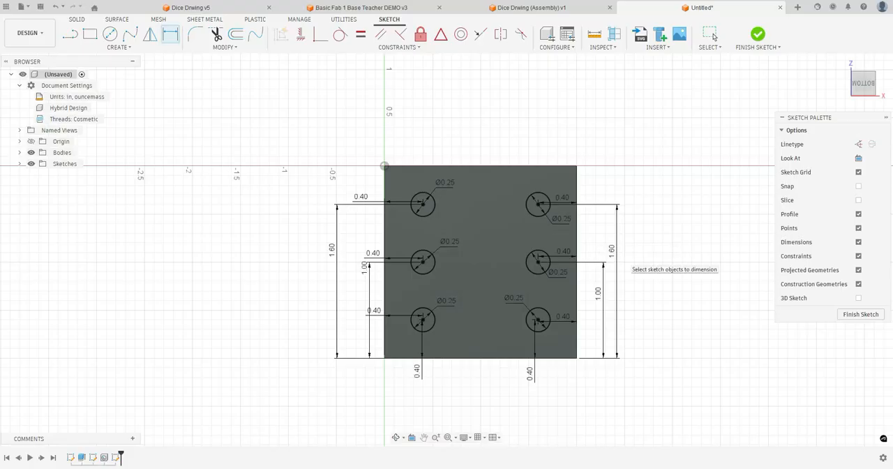
pyautogui.click(860, 314)
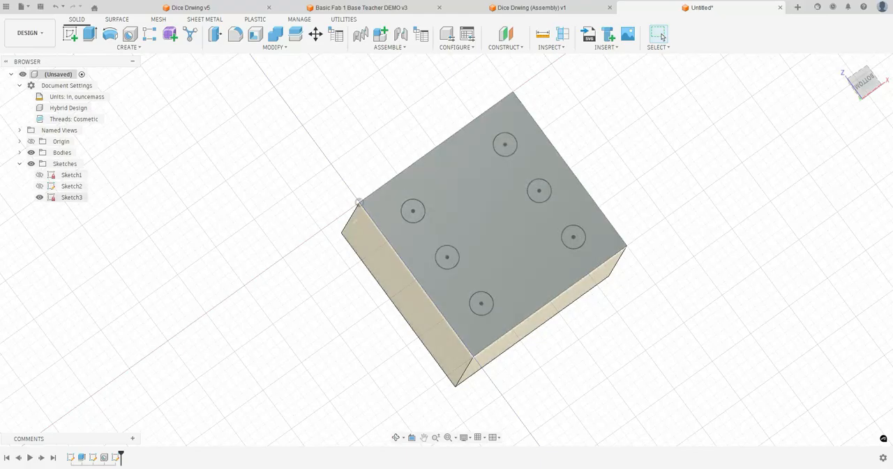
# Rename the six-circle sketch to "6 side" and the threaded-hole sketch to "1 side"
pyautogui.doubleClick(72, 197)
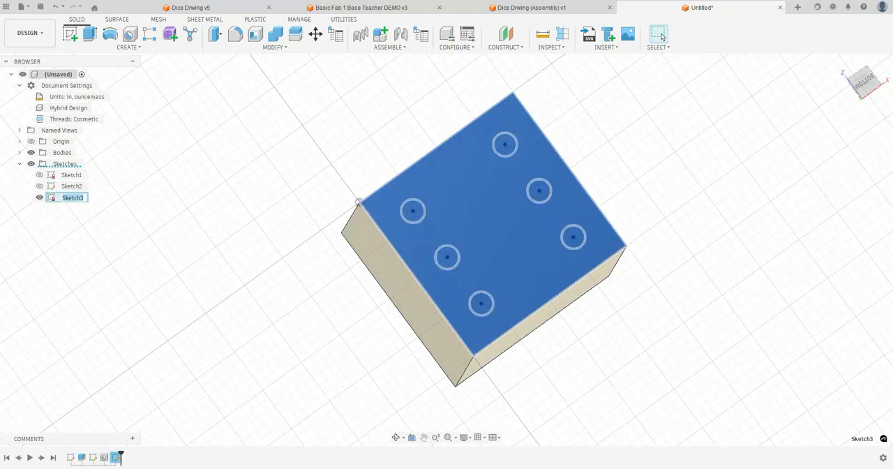
pyautogui.press('Return')
pyautogui.click(72, 186)
pyautogui.doubleClick(72, 186)
pyautogui.write('1 side')
pyautogui.press('Return')
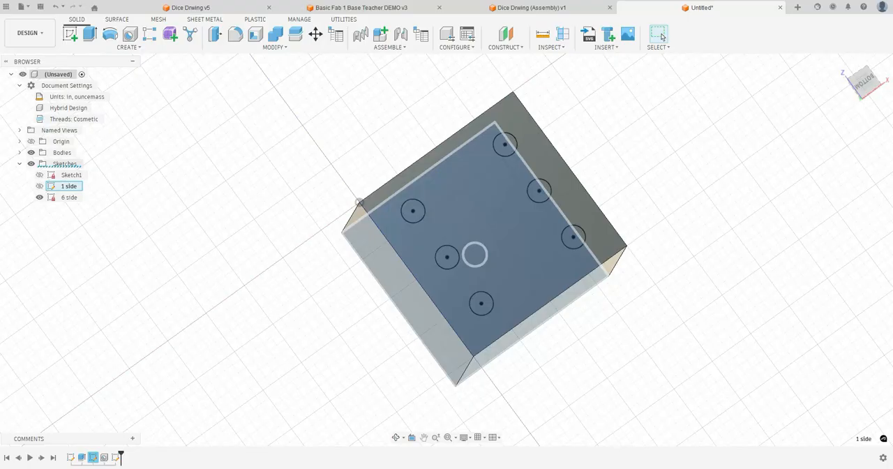
# Extrude the six circles by -0.25 in as a cut into the cube's bottom face
pyautogui.click(89, 33)
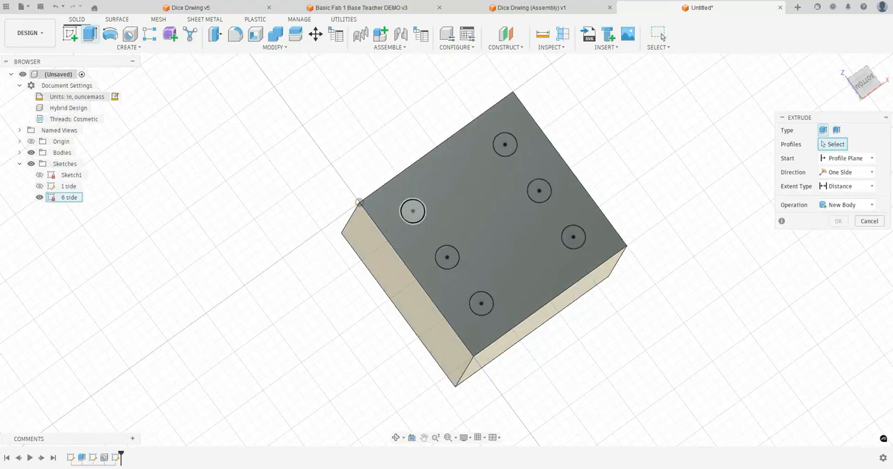
pyautogui.click(412, 211)
pyautogui.click(504, 143)
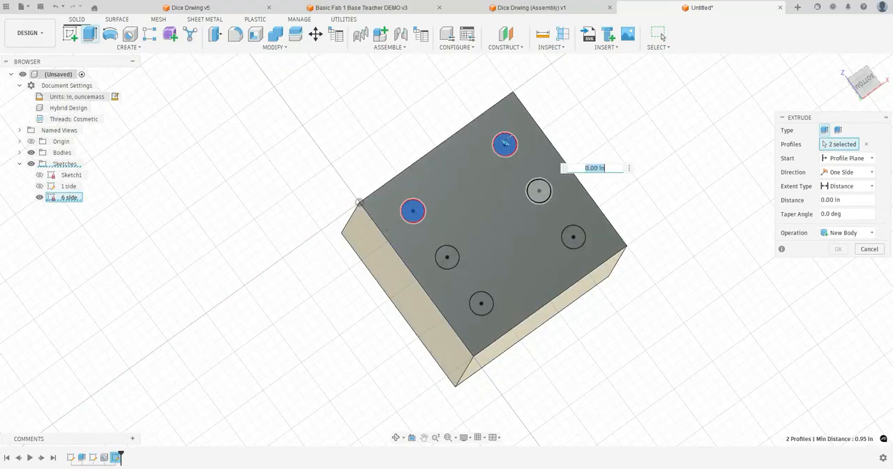
pyautogui.click(538, 191)
pyautogui.click(447, 256)
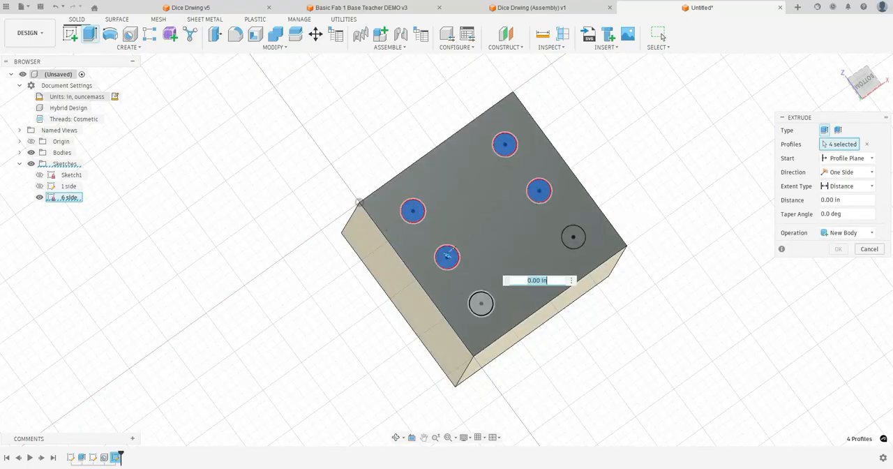
pyautogui.click(480, 302)
pyautogui.click(573, 237)
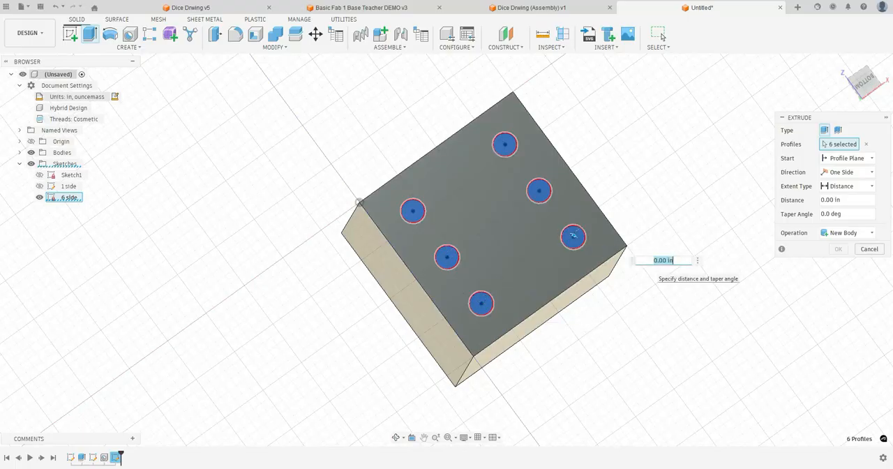
pyautogui.write('.25')
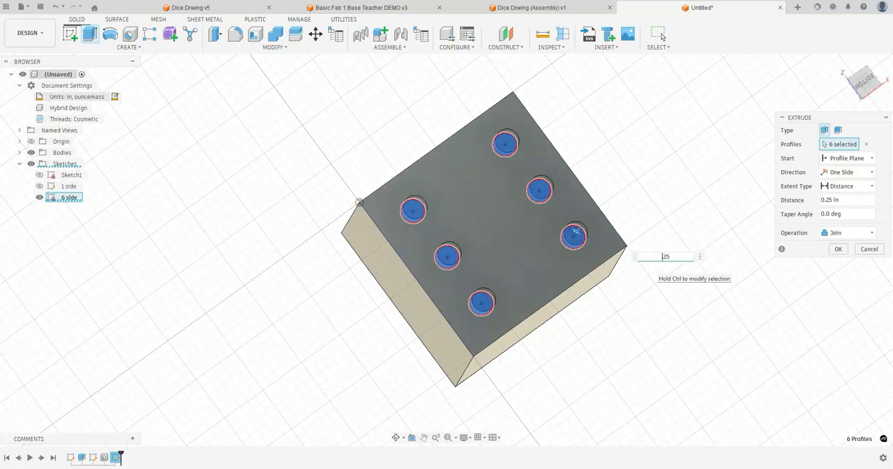
pyautogui.write('-')
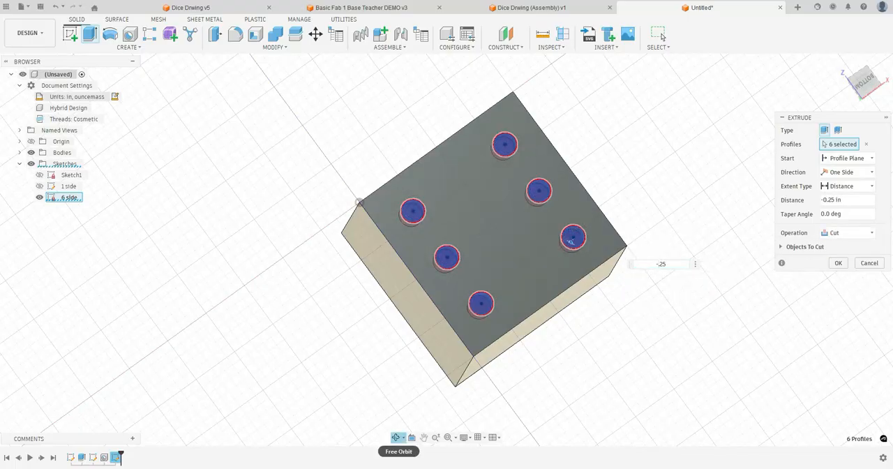
pyautogui.click(396, 437)
pyautogui.moveTo(558, 230); pyautogui.dragTo(605, 197)
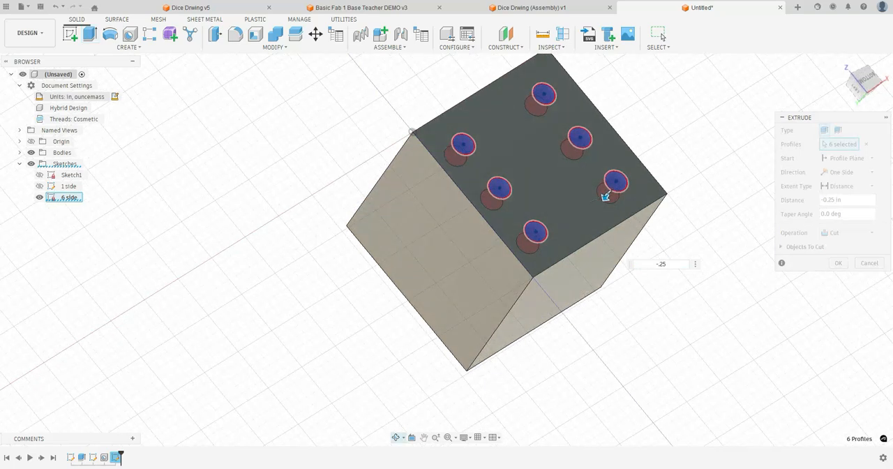
pyautogui.press('Escape')
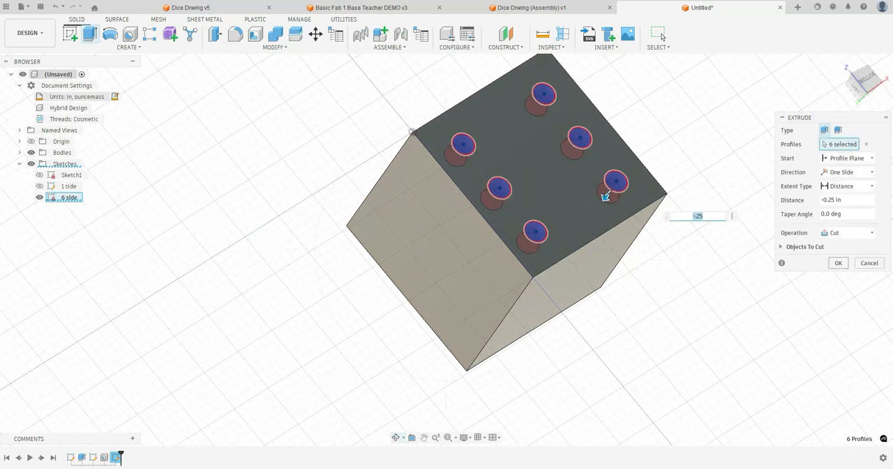
pyautogui.press('Return')
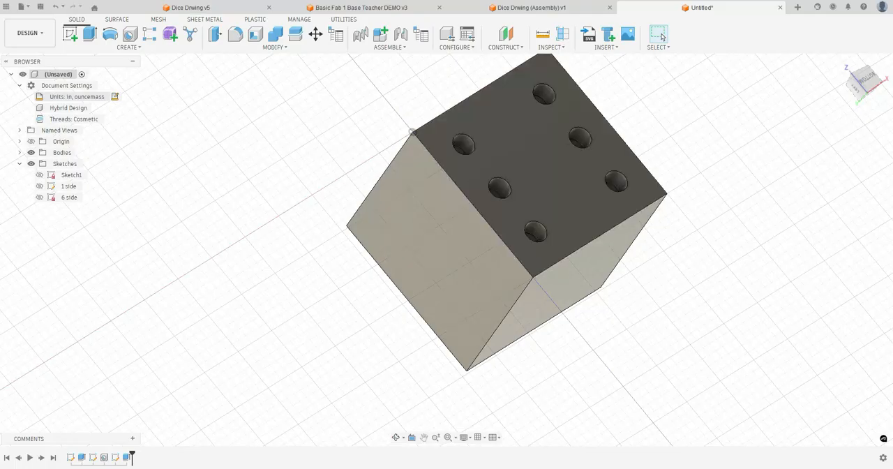
# Check the four-pip face on sheet 4 of the Dice Drawing PDF, and start a sketch on the cube's left face in Fusion
pyautogui.hotkey('alt', 'Tab')
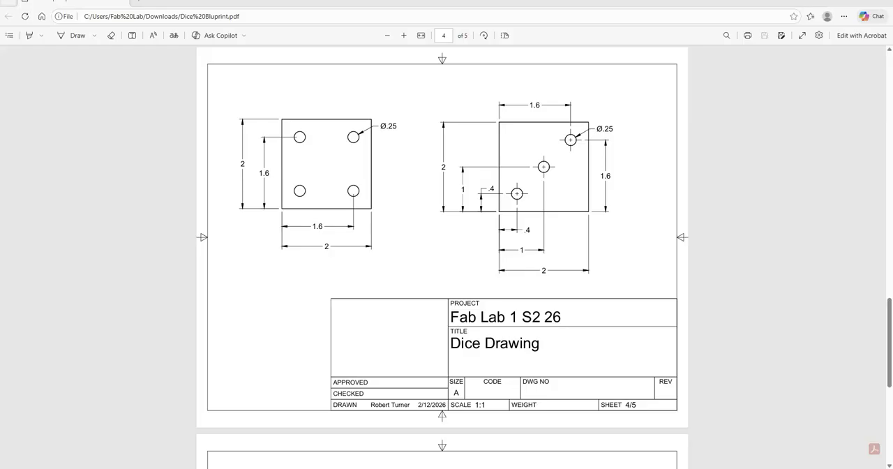
pyautogui.hotkey('alt', 'Tab')
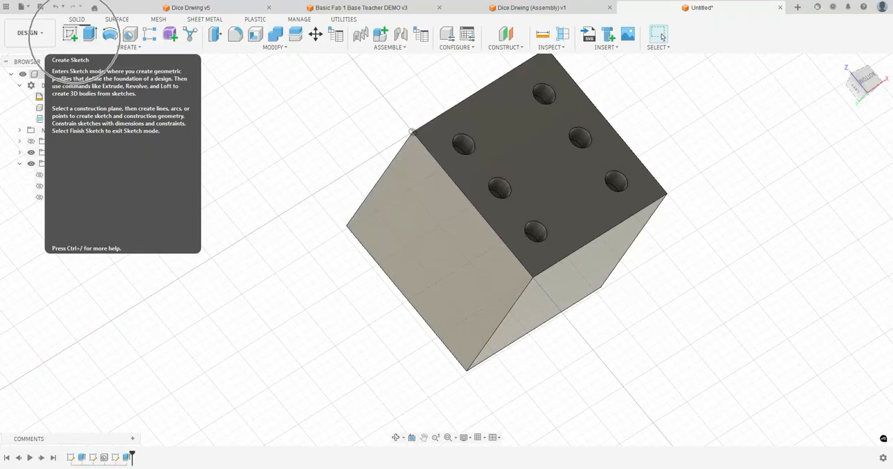
pyautogui.click(69, 34)
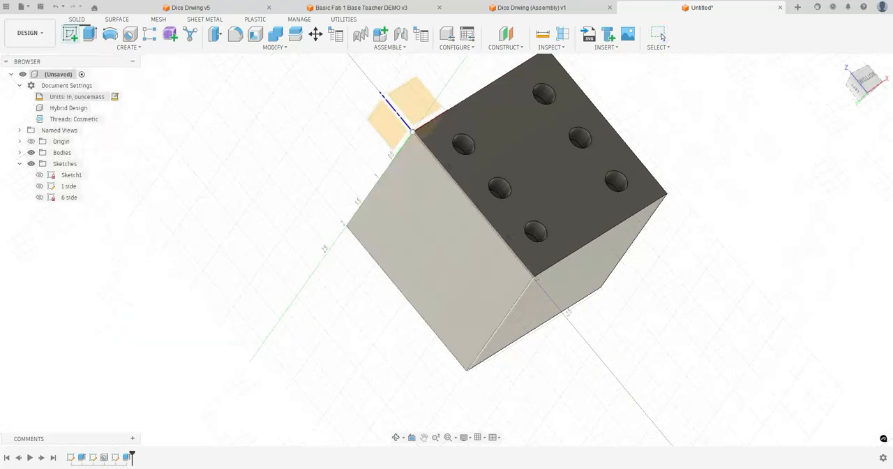
pyautogui.click(425, 265)
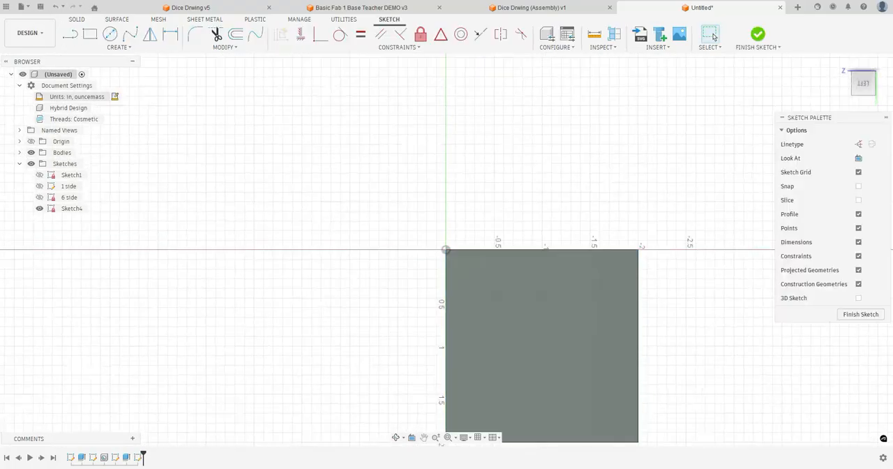
# Sketch two 0.25 in diameter circles near the two upper corners of the cube's left face
pyautogui.moveTo(488, 287); pyautogui.dragTo(419, 198, button='middle')
pyautogui.press('c')
pyautogui.click(419, 198)
pyautogui.write('.25')
pyautogui.press('Return')
pyautogui.click(514, 204)
pyautogui.write('.25')
pyautogui.press('Return')
pyautogui.press('Return')
# Add two more 0.25 in diameter circles near the two lower corners of the face
pyautogui.rightClick(461, 277)
pyautogui.click(461, 249)
pyautogui.click(414, 301)
pyautogui.write('.25')
pyautogui.press('Return')
pyautogui.press('Return')
pyautogui.rightClick(488, 286)
pyautogui.click(488, 258)
pyautogui.click(514, 299)
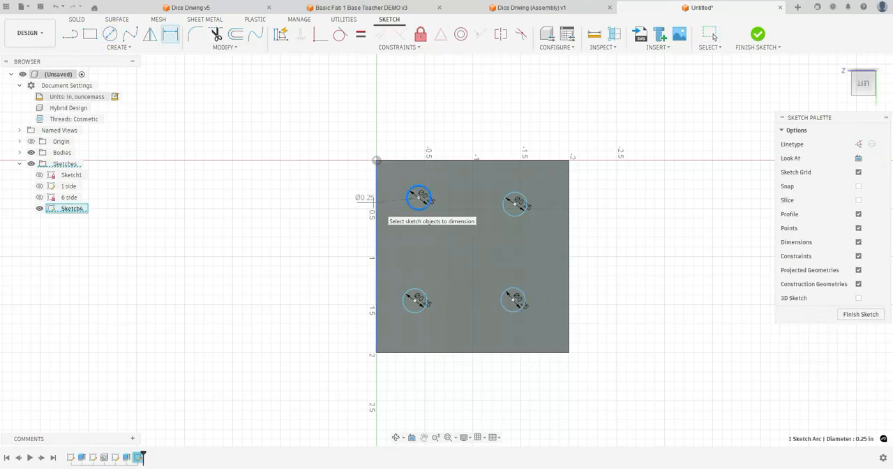
# Dimension the upper-left circle 0.4 in from the face's left and upper edges
pyautogui.doubleClick(419, 196)
pyautogui.press('Return')
pyautogui.click(416, 196)
pyautogui.click(417, 160)
pyautogui.click(413, 145)
pyautogui.write('.4')
pyautogui.press('Return')
# Dimension the lower-left circle 0.4 in from the face's left and lower edges
pyautogui.click(420, 293)
pyautogui.click(377, 302)
pyautogui.click(384, 302)
pyautogui.write('.4')
pyautogui.press('Return')
pyautogui.click(418, 294)
pyautogui.click(417, 352)
pyautogui.click(416, 330)
pyautogui.write('.4')
pyautogui.press('Return')
# Dimension the lower-right circle 0.4 in from the face's lower and right edges
pyautogui.click(517, 310)
pyautogui.click(514, 352)
pyautogui.click(512, 336)
pyautogui.write('.4')
pyautogui.press('Return')
pyautogui.click(522, 323)
pyautogui.click(549, 317)
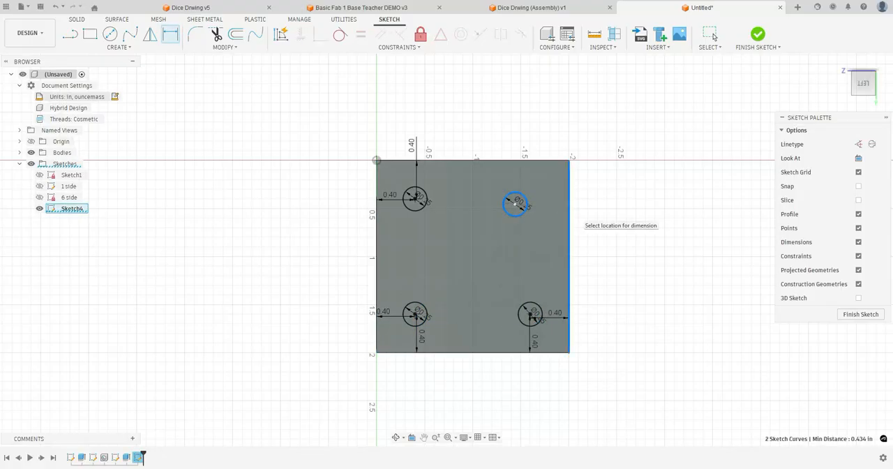
pyautogui.press('Escape')
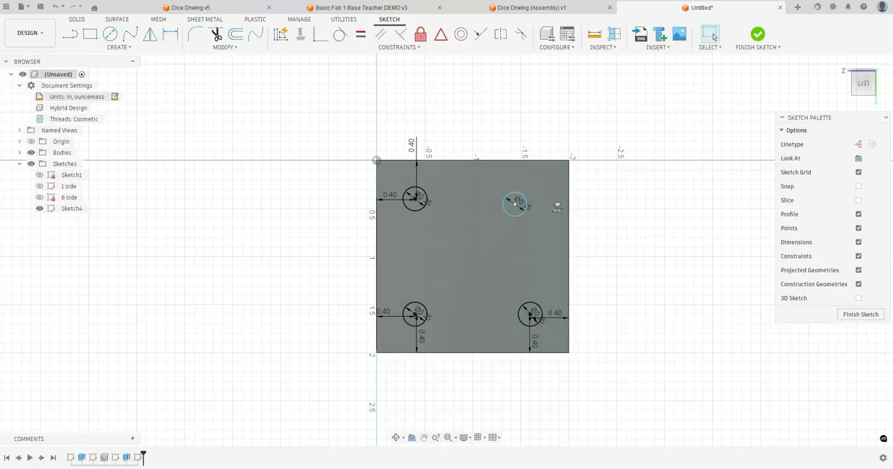
# Dimension the upper-right circle 0.4 in from the face's right and upper edges, and finish the sketch
pyautogui.click(525, 204)
pyautogui.click(569, 205)
pyautogui.click(549, 203)
pyautogui.write('.4')
pyautogui.press('Return')
pyautogui.click(530, 204)
pyautogui.click(534, 159)
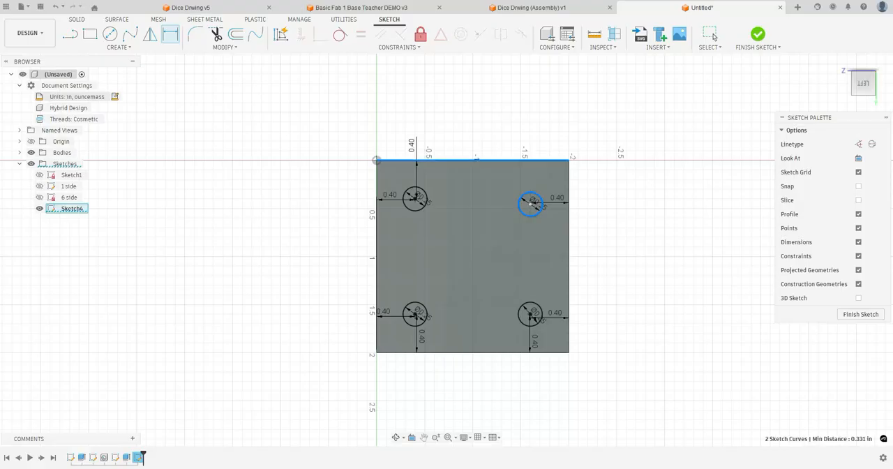
pyautogui.click(548, 152)
pyautogui.write('.4')
pyautogui.press('Return')
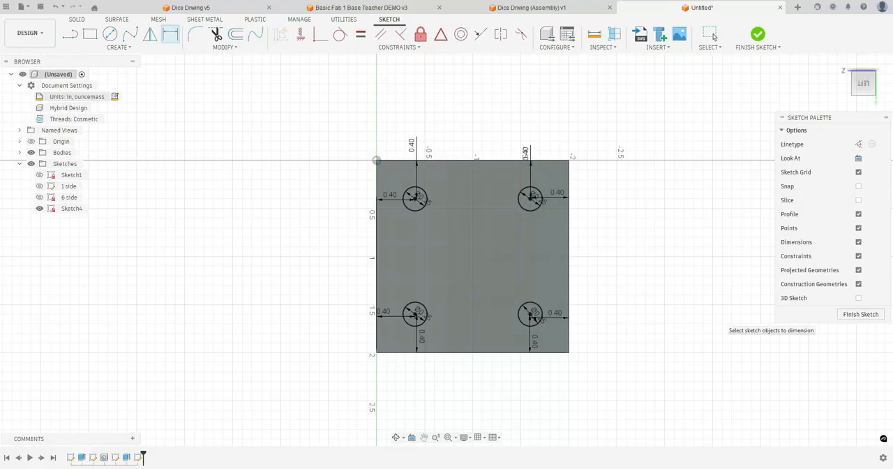
pyautogui.click(860, 314)
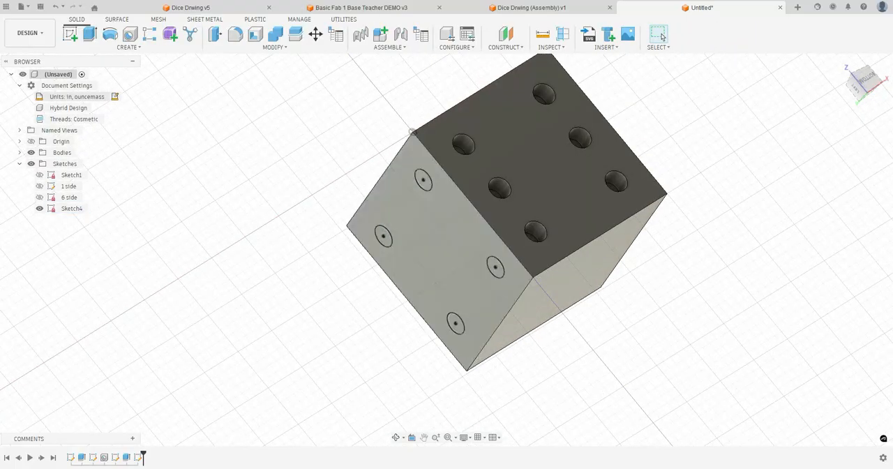
# Extrude the four circles by -0.25 in as a cut into the cube's left face
pyautogui.press('e')
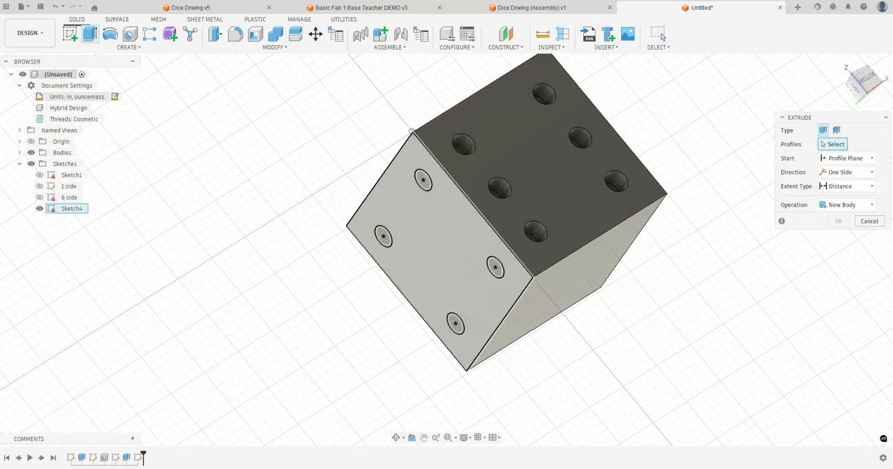
pyautogui.click(423, 180)
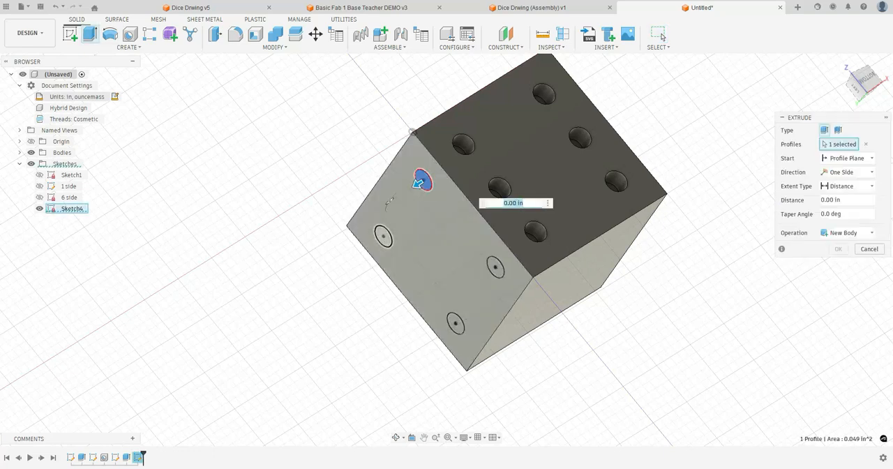
pyautogui.click(382, 237)
pyautogui.click(494, 268)
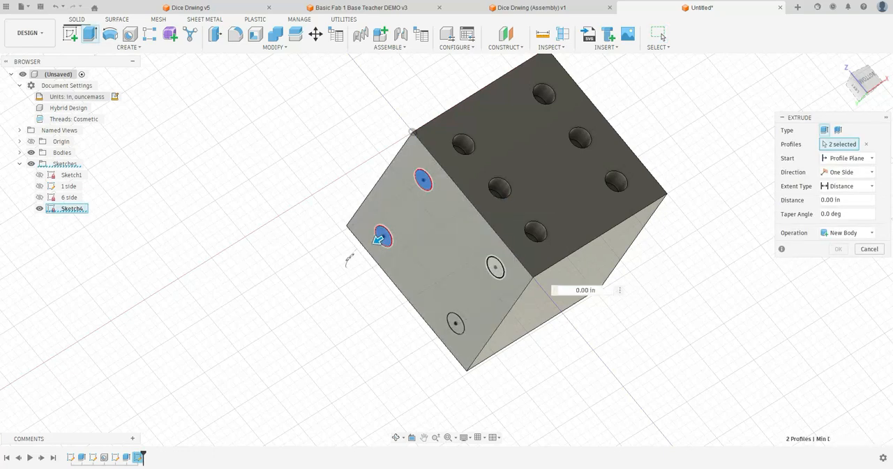
pyautogui.click(454, 325)
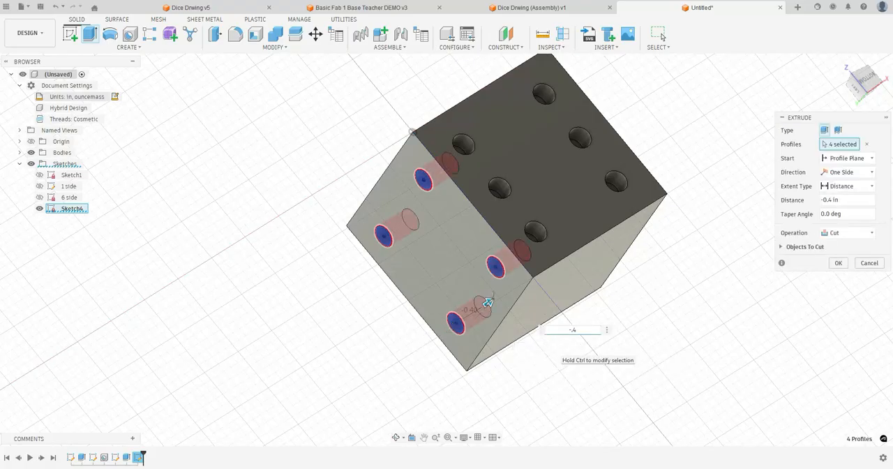
pyautogui.write('.25')
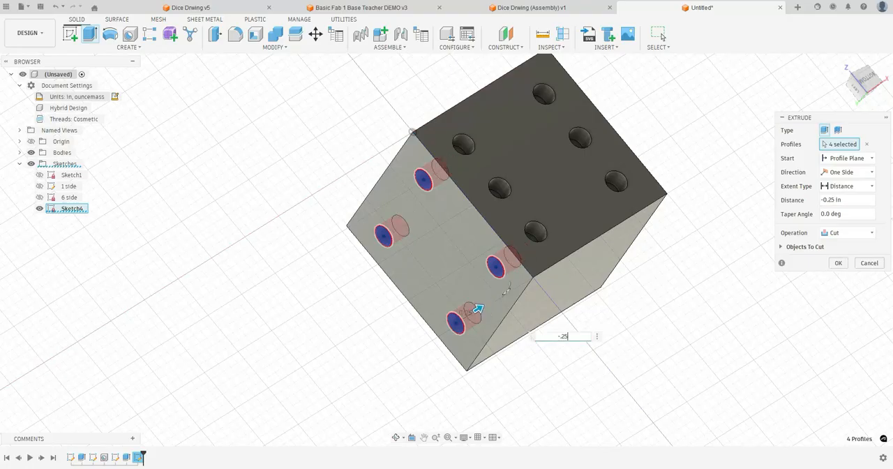
pyautogui.press('Return')
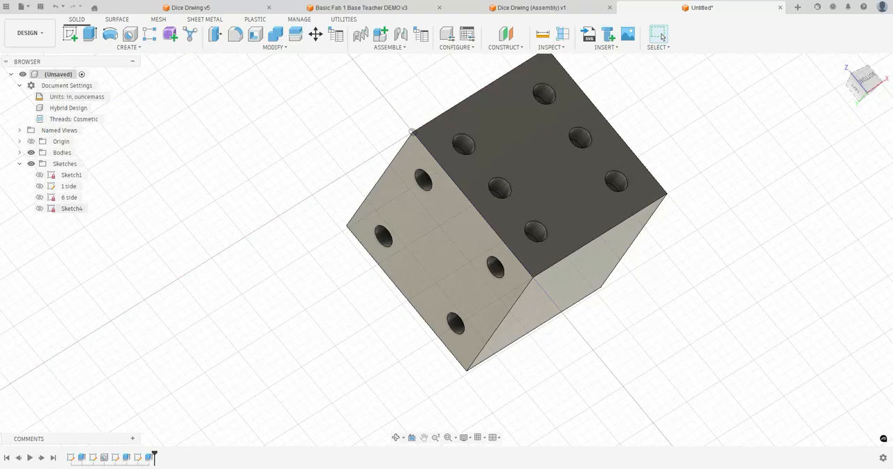
# Rename the sketch of the four circles as 4 side
pyautogui.click(72, 208)
pyautogui.click(72, 208)
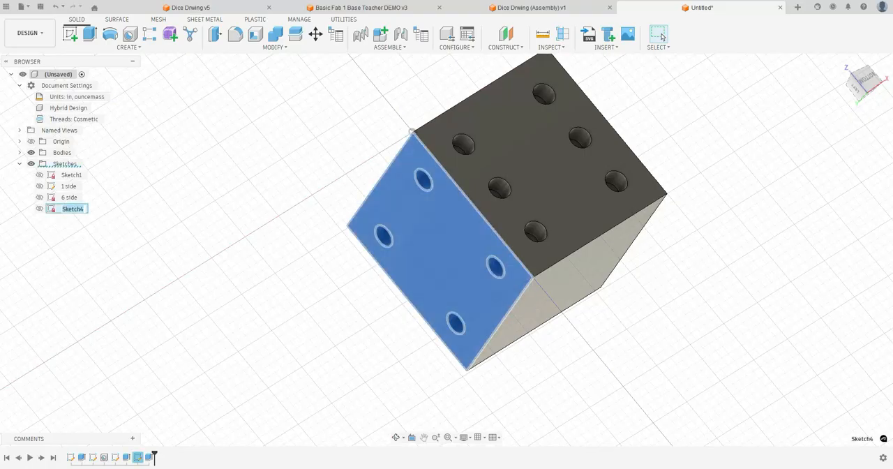
pyautogui.write('4 side')
pyautogui.press('Return')
pyautogui.press('Escape')
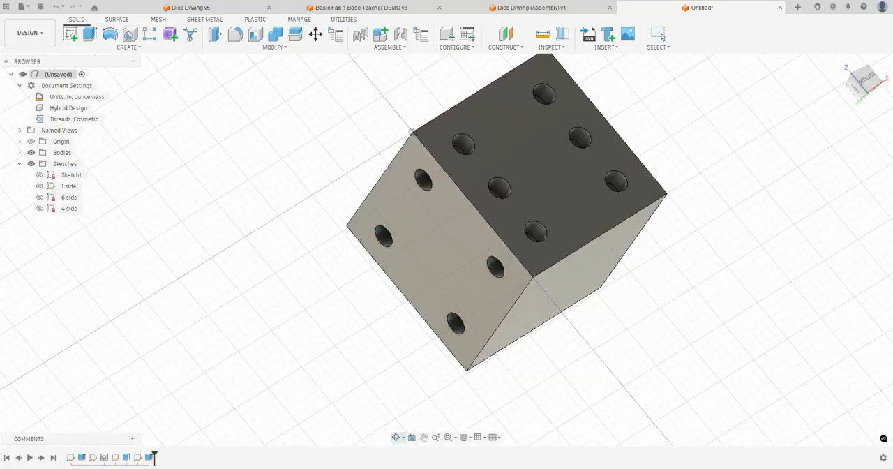
# Start a sketch on the cube's right face and draw three circles along the diagonal from the lower-left to the upper-right corner
pyautogui.keyDown('shift'); pyautogui.moveTo(530, 230); pyautogui.dragTo(328, 268, button='middle'); pyautogui.keyUp('shift')
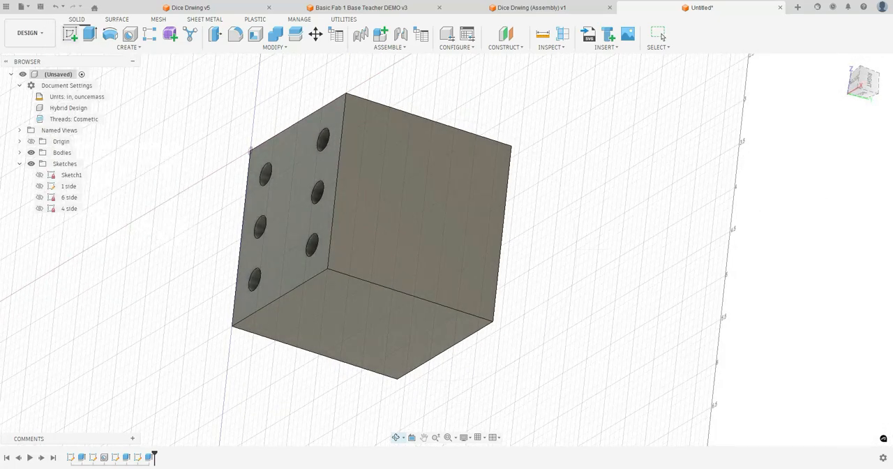
pyautogui.click(70, 34)
pyautogui.click(424, 196)
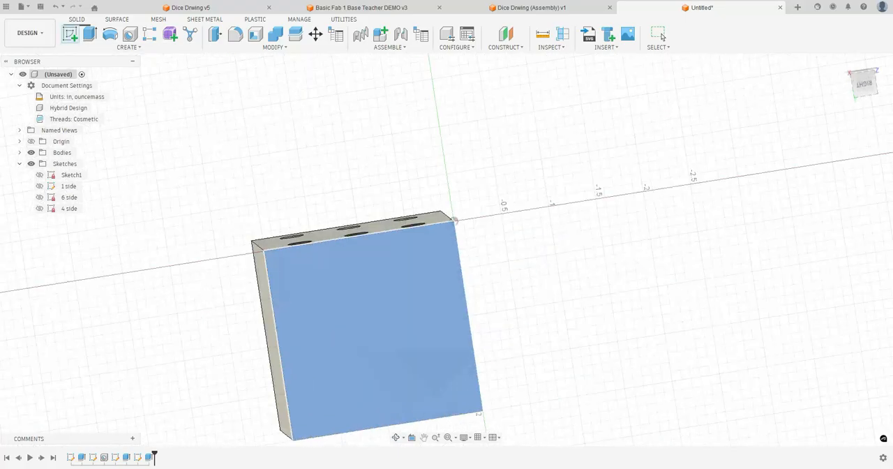
pyautogui.moveTo(391, 314); pyautogui.dragTo(453, 245, button='middle')
pyautogui.press('c')
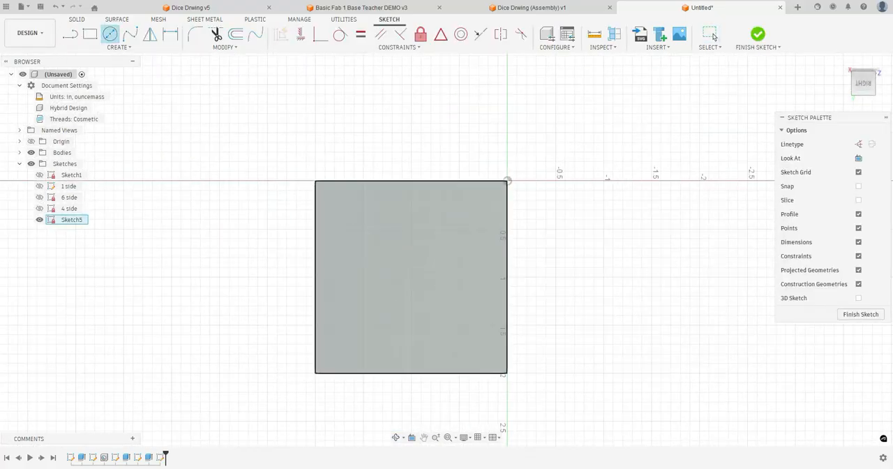
pyautogui.click(357, 336)
pyautogui.click(369, 324)
pyautogui.click(413, 280)
pyautogui.click(423, 269)
pyautogui.click(470, 223)
pyautogui.click(480, 212)
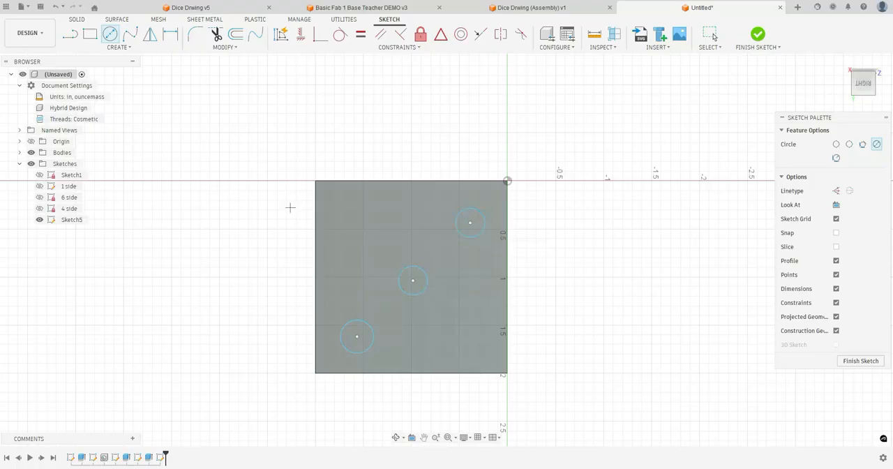
# Dimension the upper-right circle 0.4 in from the face's upper and right edges, with a 0.25 in diameter
pyautogui.press('d')
pyautogui.click(460, 212)
pyautogui.click(473, 181)
pyautogui.click(471, 162)
pyautogui.write('.4')
pyautogui.press('Return')
pyautogui.click(484, 223)
pyautogui.click(507, 219)
pyautogui.click(535, 217)
pyautogui.write('.4')
pyautogui.click(481, 242)
pyautogui.write('.25')
pyautogui.press('Return')
# Dimension the middle circle 1 in from the face's right and lower edges
pyautogui.click(427, 281)
pyautogui.click(507, 280)
pyautogui.click(520, 281)
pyautogui.write('1')
pyautogui.press('Return')
pyautogui.click(424, 290)
pyautogui.click(418, 372)
pyautogui.click(417, 389)
pyautogui.write('1')
pyautogui.press('Return')
# Dimension the lower-left circle of the diagonal 0.4 in from the face's lower and left edges
pyautogui.click(366, 351)
pyautogui.click(369, 373)
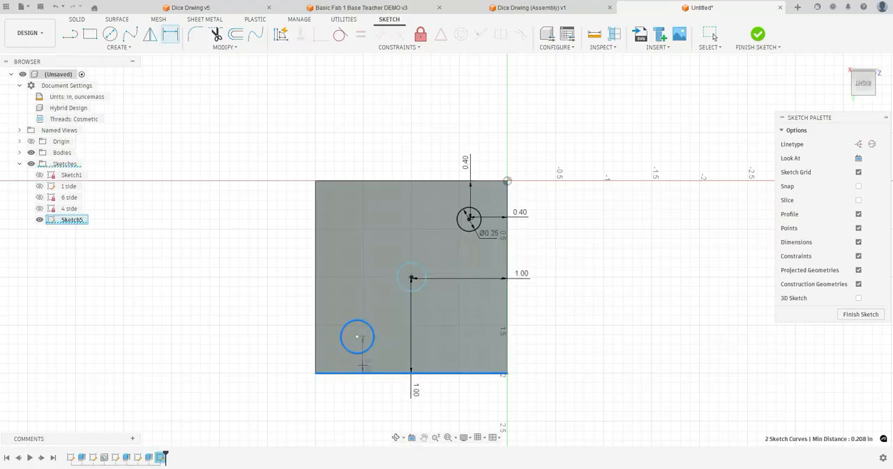
pyautogui.click(367, 363)
pyautogui.write('.25')
pyautogui.press('Return')
pyautogui.click(368, 364)
pyautogui.write('.4')
pyautogui.press('Return')
pyautogui.click(362, 350)
pyautogui.click(315, 336)
pyautogui.click(301, 334)
pyautogui.write('.4')
pyautogui.press('Return')
# Set the diameters of the lower-left and middle circles to 0.25 in, and finish the sketch
pyautogui.click(360, 319)
pyautogui.click(368, 308)
pyautogui.write('.25')
pyautogui.press('Return')
pyautogui.click(404, 265)
pyautogui.click(395, 253)
pyautogui.write('.25')
pyautogui.press('Return')
pyautogui.click(757, 34)
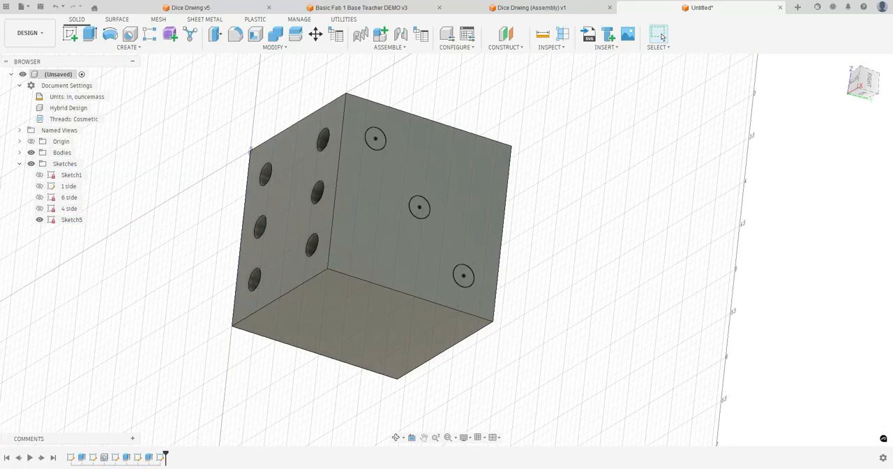
# Extrude the three circles by -0.25 in as a cut into the right face, and rename their sketch as 3 side
pyautogui.press('e')
pyautogui.click(375, 139)
pyautogui.click(419, 207)
pyautogui.click(463, 276)
pyautogui.write('-.15')
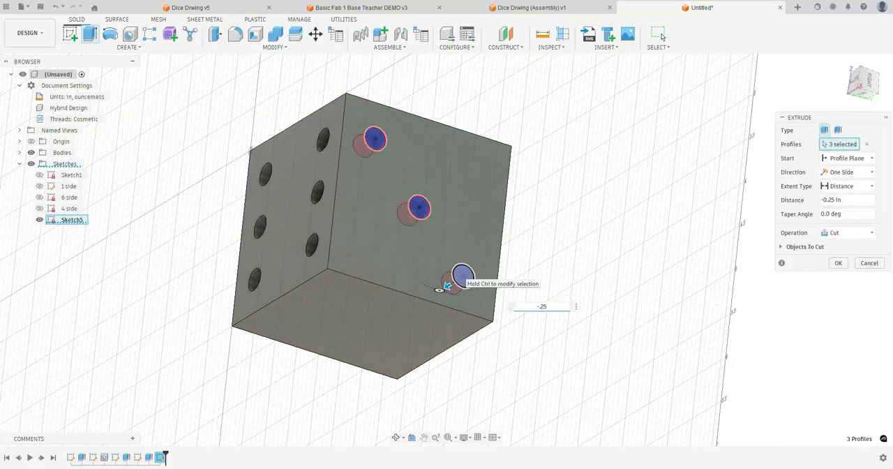
pyautogui.press('Return')
pyautogui.doubleClick(72, 220)
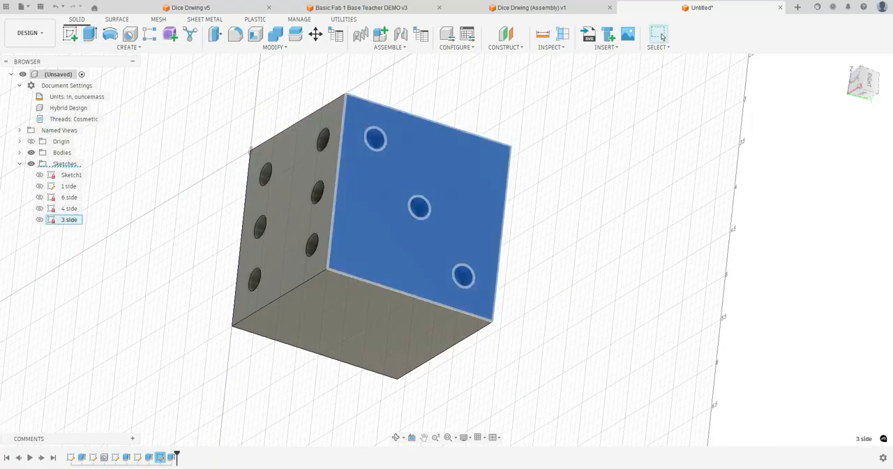
# Check the five-pip and two-pip faces on sheet 5 of the Dice Drawing PDF, and start a new sketch in Fusion
pyautogui.hotkey('alt', 'Tab')
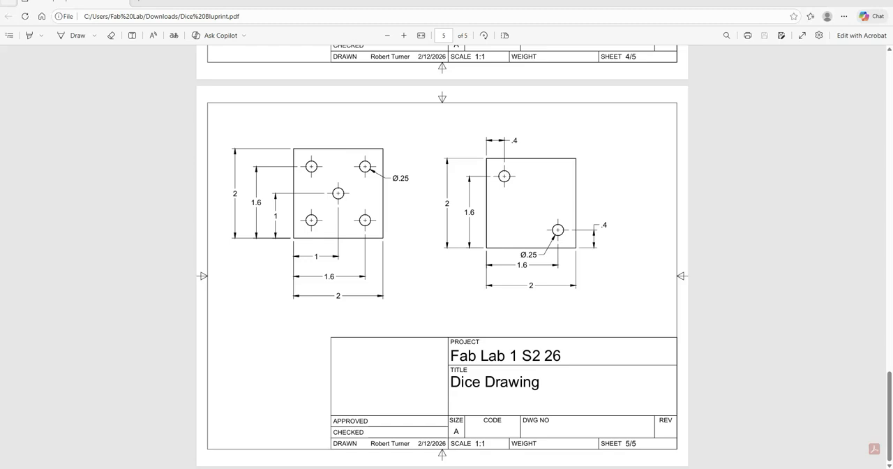
pyautogui.hotkey('alt', 'Tab')
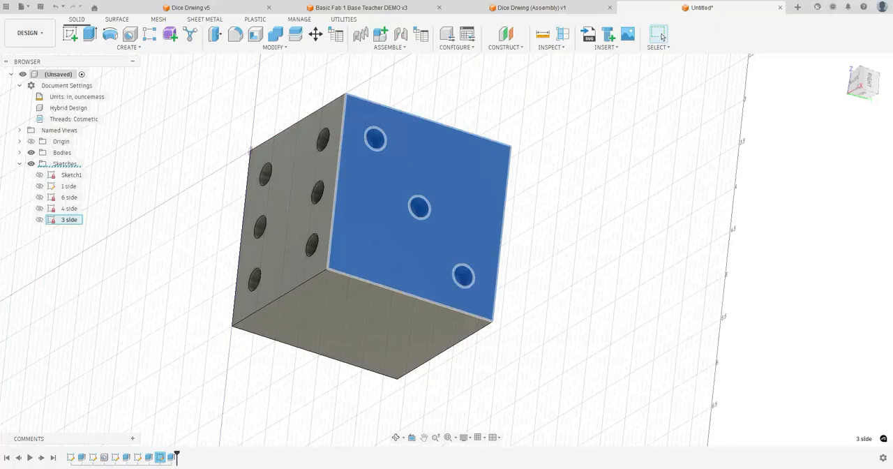
pyautogui.click(396, 437)
pyautogui.moveTo(398, 334); pyautogui.dragTo(481, 231)
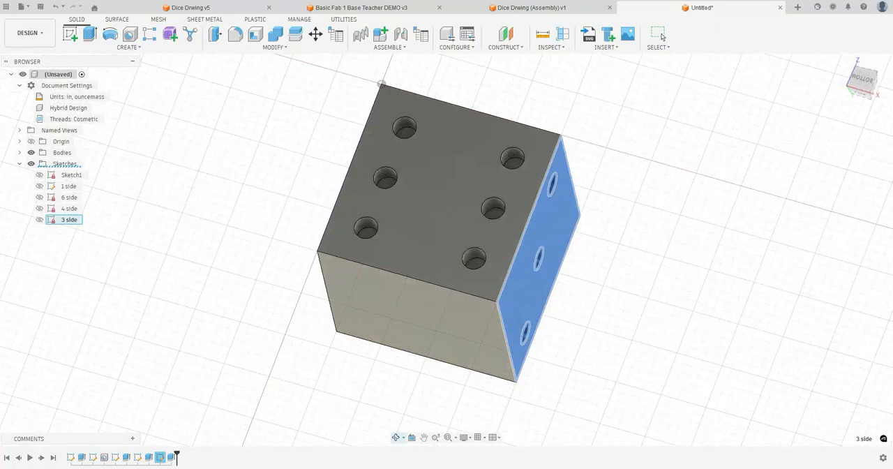
pyautogui.click(71, 33)
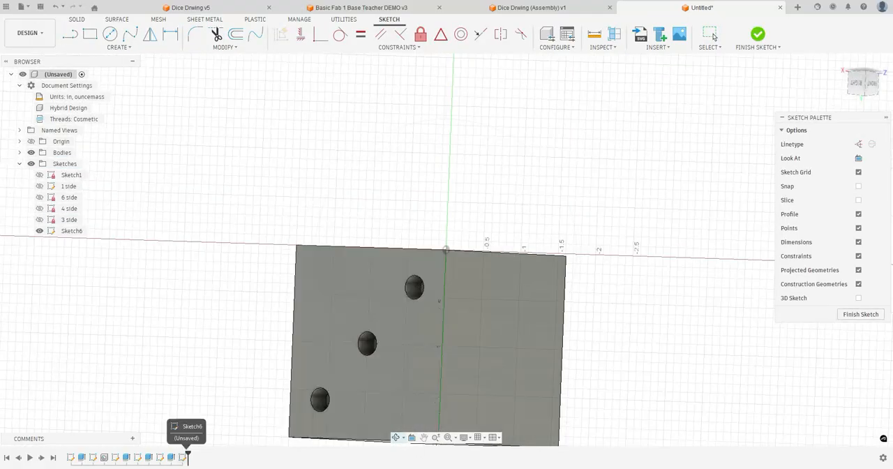
# Finish the empty sketch, move its plane onto the cube's blank front face, and open it for editing
pyautogui.click(757, 33)
pyautogui.click(403, 437)
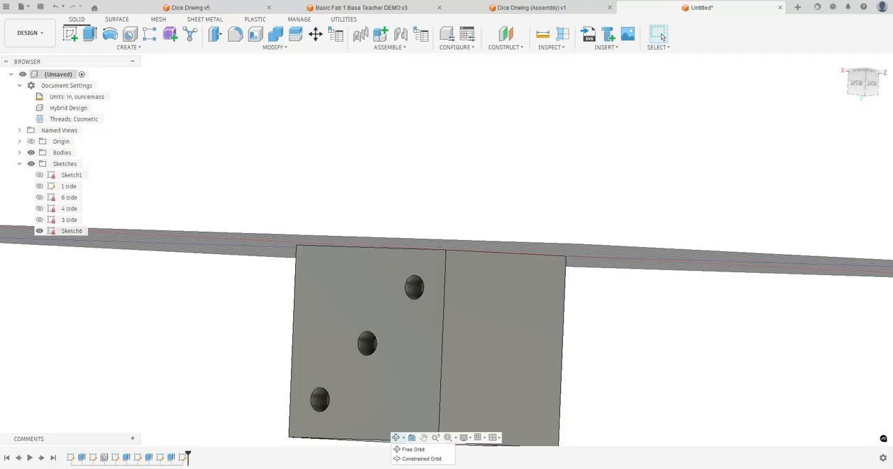
pyautogui.rightClick(182, 457)
pyautogui.click(225, 367)
pyautogui.click(501, 322)
pyautogui.click(839, 146)
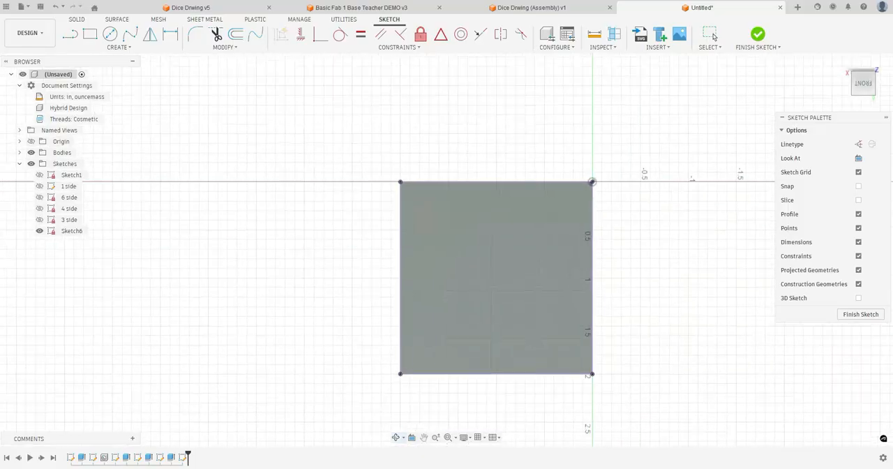
# Sketch five circles on the front face, one near each corner and one near the centre
pyautogui.keyDown('shift'); pyautogui.moveTo(488, 279); pyautogui.dragTo(505, 265, button='middle'); pyautogui.keyUp('shift')
pyautogui.press('c')
pyautogui.click(543, 202)
pyautogui.click(553, 203)
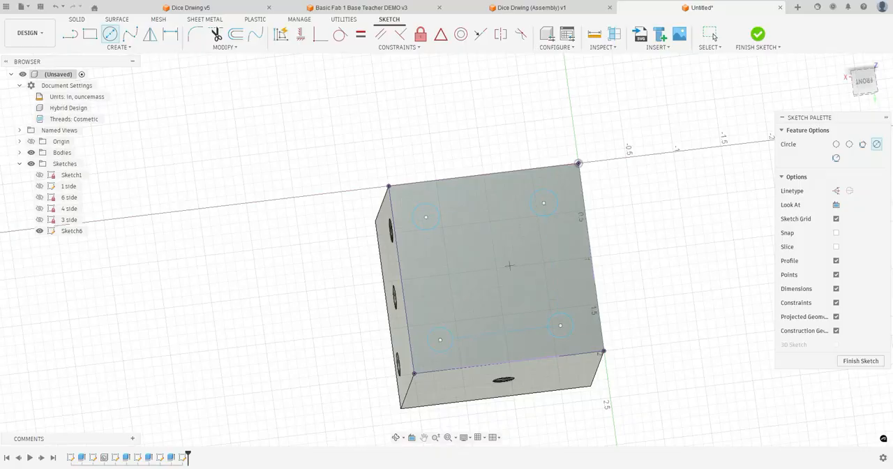
# Dimension the centre circle 1 in from the front face's left and upper edges
pyautogui.press('d')
pyautogui.click(487, 275)
pyautogui.click(402, 283)
pyautogui.click(341, 291)
pyautogui.write('1')
pyautogui.press('Return')
pyautogui.click(491, 267)
pyautogui.click(481, 175)
pyautogui.click(479, 146)
pyautogui.write('1')
pyautogui.press('Return')
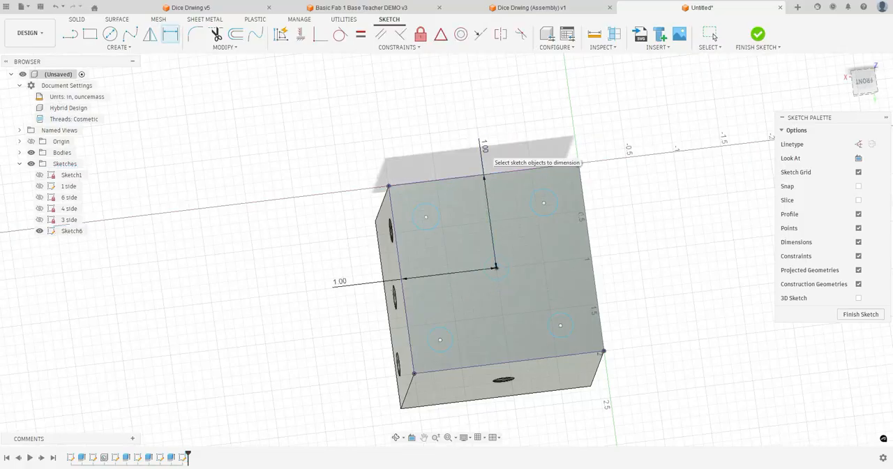
# Dimension the upper-right circle 0.4 in from the front face's right and upper edges
pyautogui.click(556, 204)
pyautogui.click(596, 192)
pyautogui.press('Return')
pyautogui.hotkey('ctrl', 'z')
pyautogui.click(544, 202)
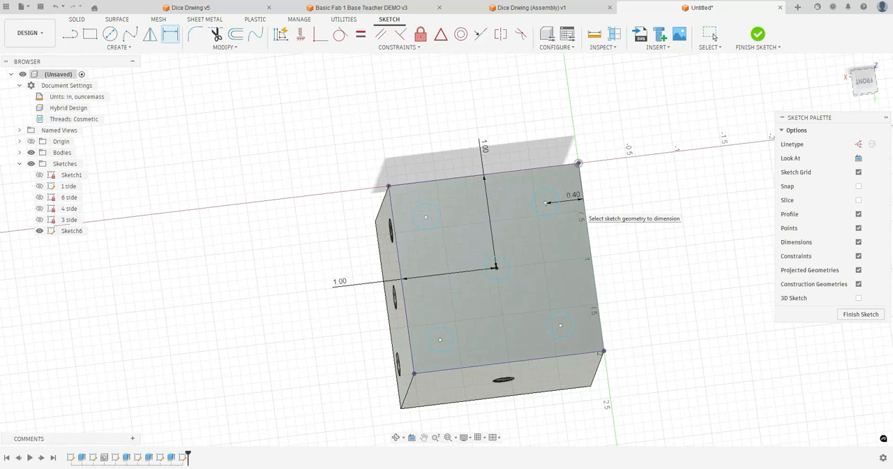
pyautogui.click(539, 168)
pyautogui.click(537, 149)
pyautogui.write('.4')
pyautogui.press('Return')
# Dimension the upper-left circle 0.4 in from the front face's upper and left edges
pyautogui.click(422, 219)
pyautogui.click(418, 183)
pyautogui.click(419, 164)
pyautogui.write('.4')
pyautogui.press('Return')
pyautogui.click(424, 216)
pyautogui.click(395, 231)
pyautogui.click(362, 220)
pyautogui.write('.4')
pyautogui.press('Return')
# Dimension the lower-left circle 0.4 in from the front face's left and lower edges
pyautogui.click(432, 347)
pyautogui.click(410, 347)
pyautogui.click(419, 325)
pyautogui.write('.4')
pyautogui.press('Return')
pyautogui.click(447, 351)
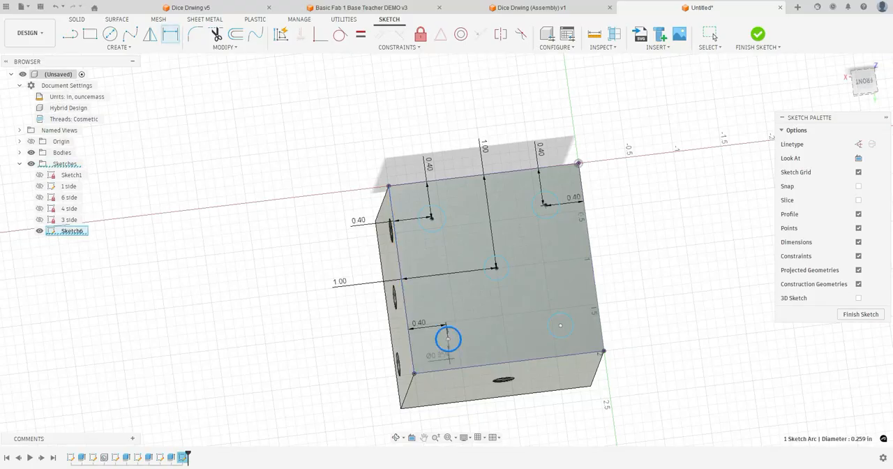
pyautogui.click(452, 365)
pyautogui.click(457, 356)
pyautogui.write('.4')
pyautogui.press('Return')
# Dimension the lower-right circle 1.6 in from the front face's left and upper edges
pyautogui.click(548, 326)
pyautogui.click(410, 343)
pyautogui.click(512, 331)
pyautogui.write('1.6')
pyautogui.press('Return')
pyautogui.click(564, 338)
pyautogui.click(534, 169)
pyautogui.click(556, 250)
pyautogui.write('1.6')
pyautogui.press('Return')
# Dimension all five circles on the front face to a diameter of 0.25 in
pyautogui.click(560, 318)
pyautogui.click(555, 214)
pyautogui.click(565, 213)
pyautogui.write('.25')
pyautogui.press('Return')
pyautogui.click(506, 259)
pyautogui.click(520, 252)
pyautogui.write('.25')
pyautogui.press('Return')
pyautogui.click(463, 202)
pyautogui.write('.25')
pyautogui.press('Return')
pyautogui.click(457, 335)
pyautogui.click(472, 303)
pyautogui.write('.25')
pyautogui.press('Return')
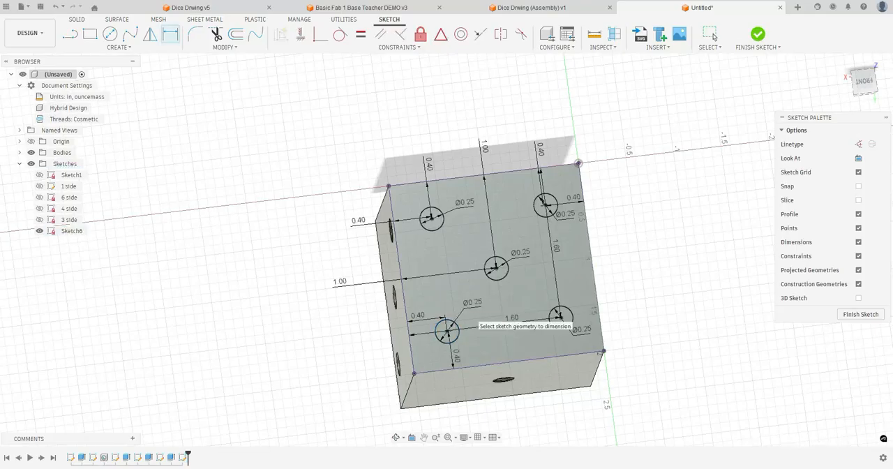
# Extrude the five circle profiles -0.25 in as a cut into the front face
pyautogui.press('e')
pyautogui.click(431, 218)
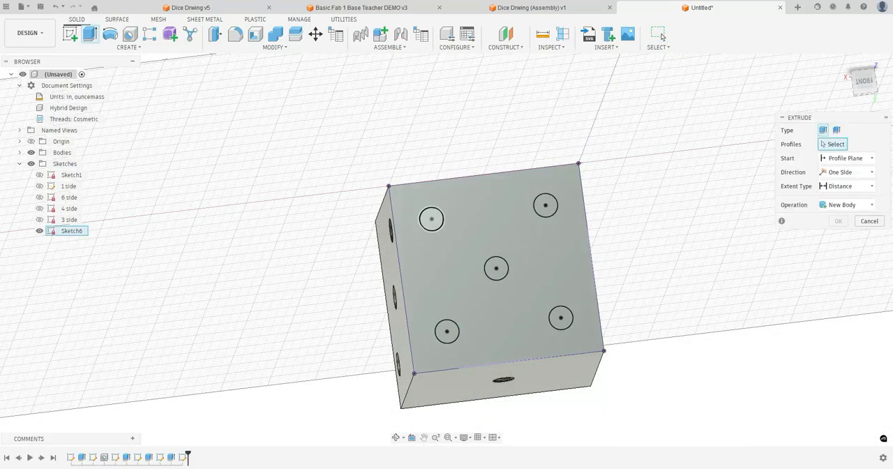
pyautogui.click(545, 204)
pyautogui.click(496, 268)
pyautogui.click(447, 331)
pyautogui.click(560, 318)
pyautogui.write('-.25')
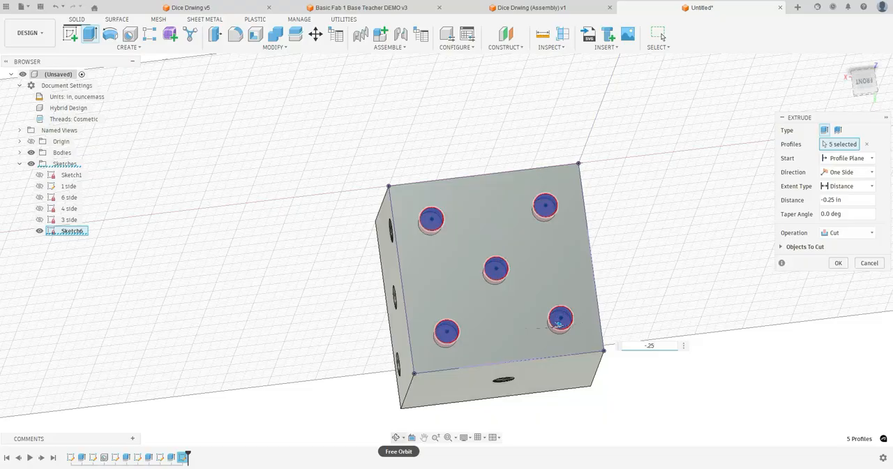
pyautogui.click(396, 437)
pyautogui.moveTo(425, 293); pyautogui.dragTo(524, 317)
pyautogui.press('Escape')
pyautogui.click(838, 263)
# Rename the five-pip sketch as 5 side and start a new sketch on the cube's blank back face
pyautogui.click(396, 438)
pyautogui.moveTo(418, 314); pyautogui.dragTo(596, 317)
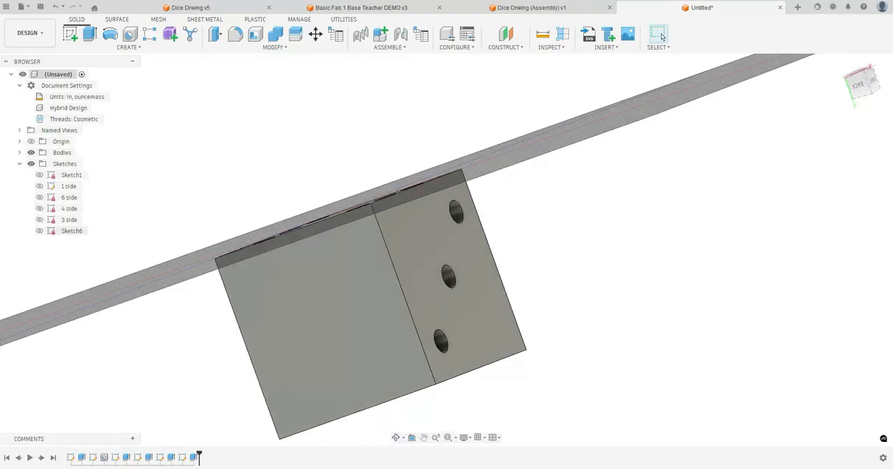
pyautogui.doubleClick(63, 231)
pyautogui.click(70, 33)
pyautogui.click(325, 321)
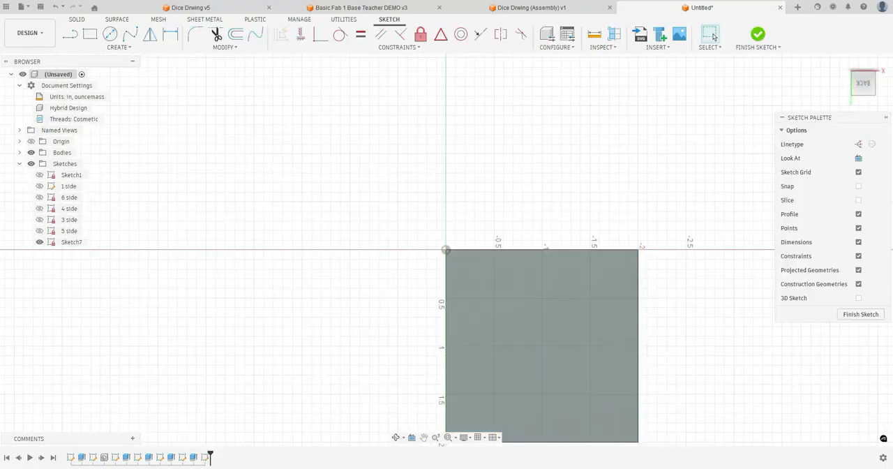
# Sketch two circles near the back face's upper-left and lower-right corners, giving the lower-right one a 0.25 in diameter
pyautogui.moveTo(516, 321); pyautogui.dragTo(479, 226, button='middle')
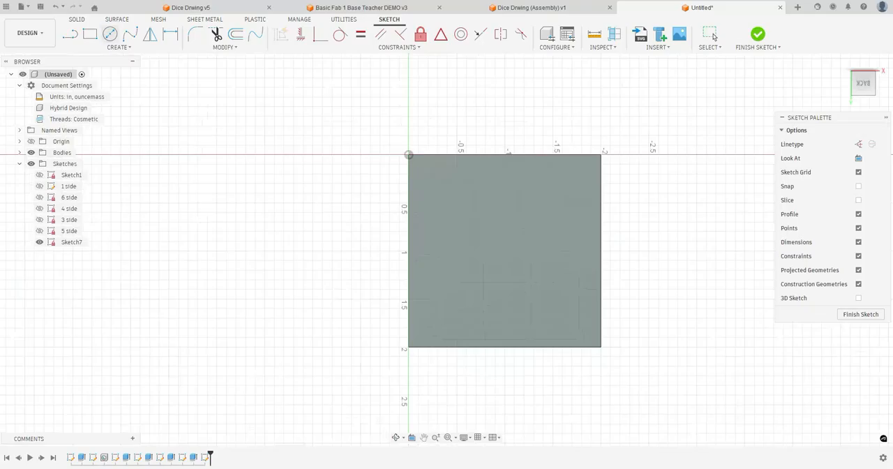
pyautogui.press('c')
pyautogui.click(446, 194)
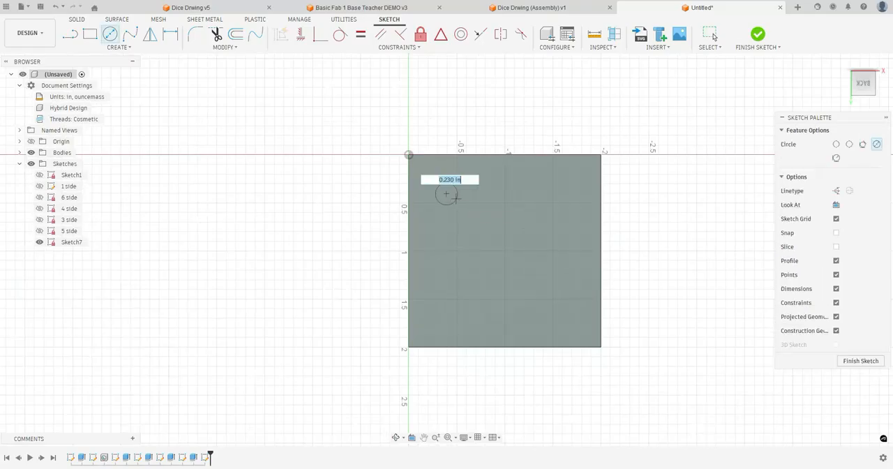
pyautogui.click(552, 308)
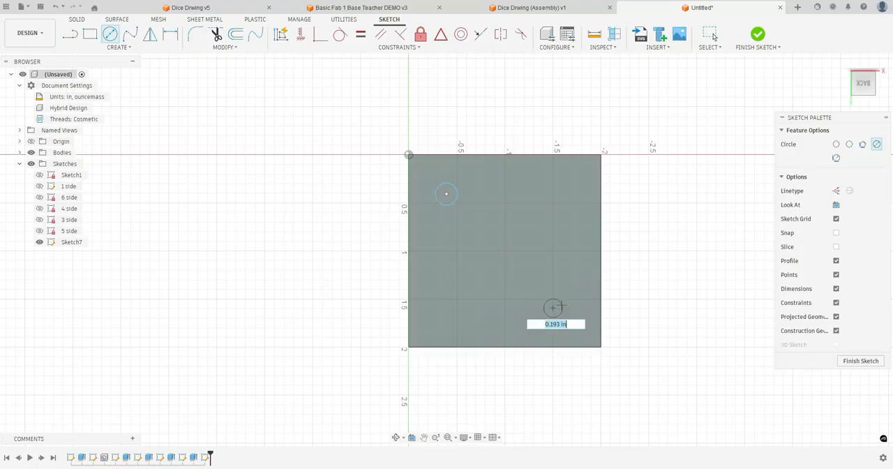
pyautogui.write('.25')
pyautogui.press('Return')
pyautogui.press('Escape')
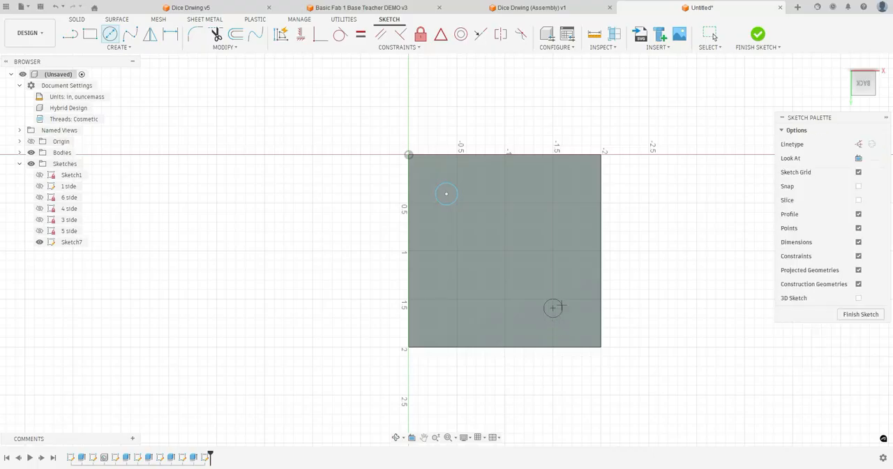
# Dimension the upper-left circle on the back face to a diameter of 0.25 in
pyautogui.click(170, 33)
pyautogui.click(447, 194)
pyautogui.click(477, 205)
pyautogui.press('Return')
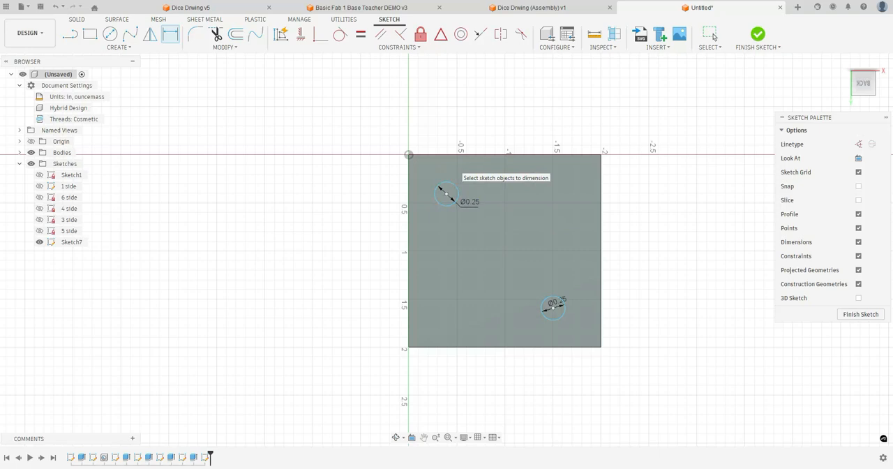
# Dimension the upper-left circle 0.4 in from the back face's upper and left edges
pyautogui.click(450, 155)
pyautogui.click(446, 193)
pyautogui.click(449, 175)
pyautogui.write('0.4')
pyautogui.press('Return')
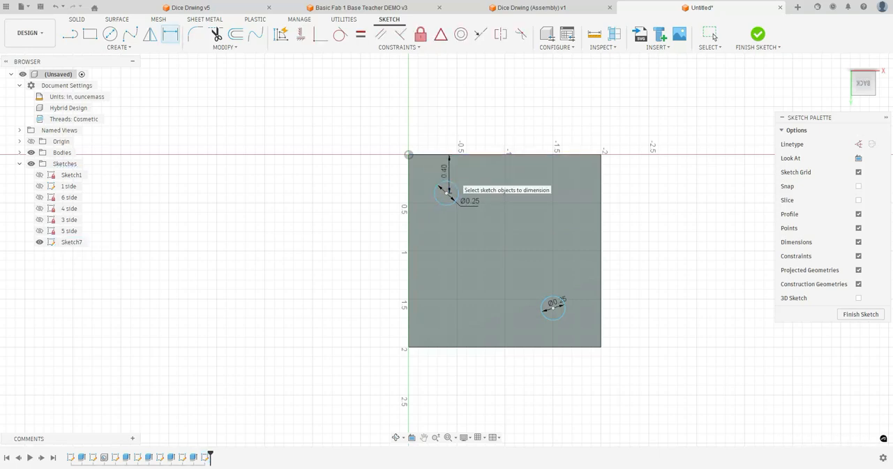
pyautogui.click(447, 192)
pyautogui.click(408, 187)
pyautogui.click(416, 190)
pyautogui.write('0.4')
pyautogui.press('Return')
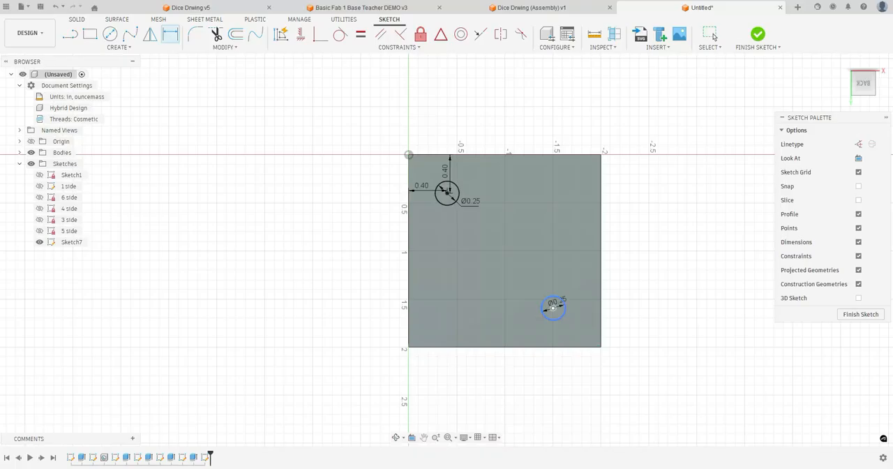
# Dimension the lower-right circle 0.4 in from the back face's lower and right edges
pyautogui.click(552, 307)
pyautogui.click(552, 346)
pyautogui.click(558, 337)
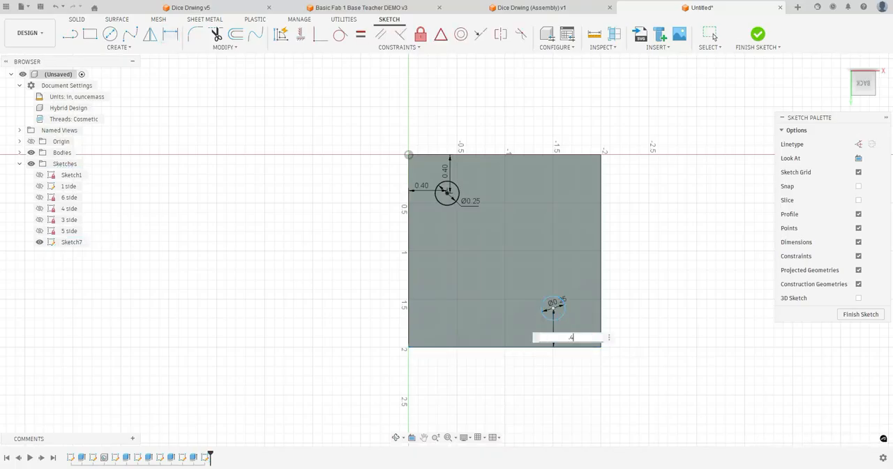
pyautogui.write('.4')
pyautogui.press('Return')
pyautogui.click(553, 307)
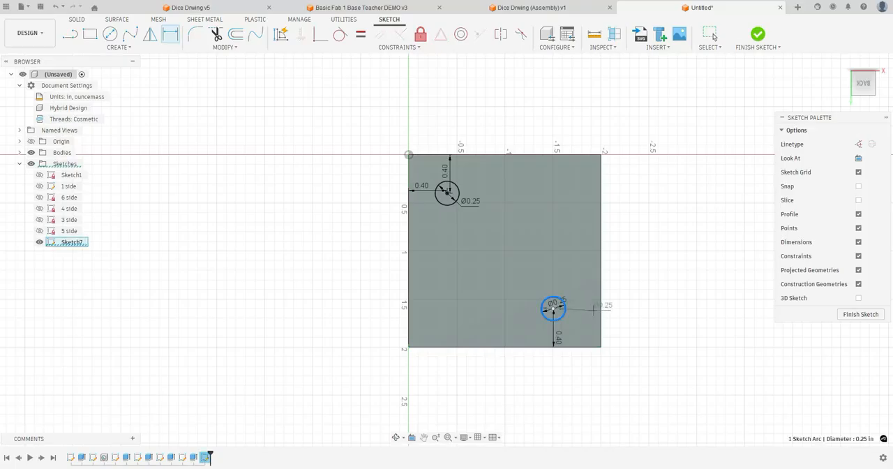
pyautogui.click(601, 304)
pyautogui.click(586, 305)
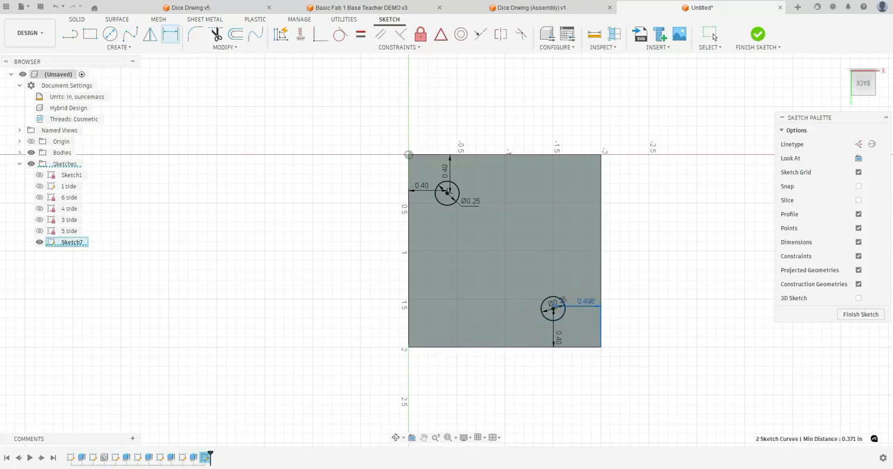
pyautogui.write('.4')
pyautogui.press('Return')
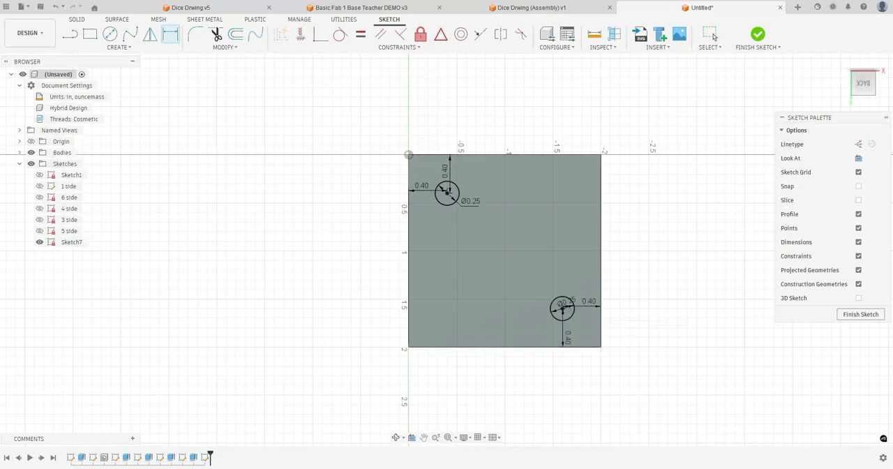
# Finish the sketch and extrude its two circle profiles as a cut into the back face
pyautogui.click(758, 34)
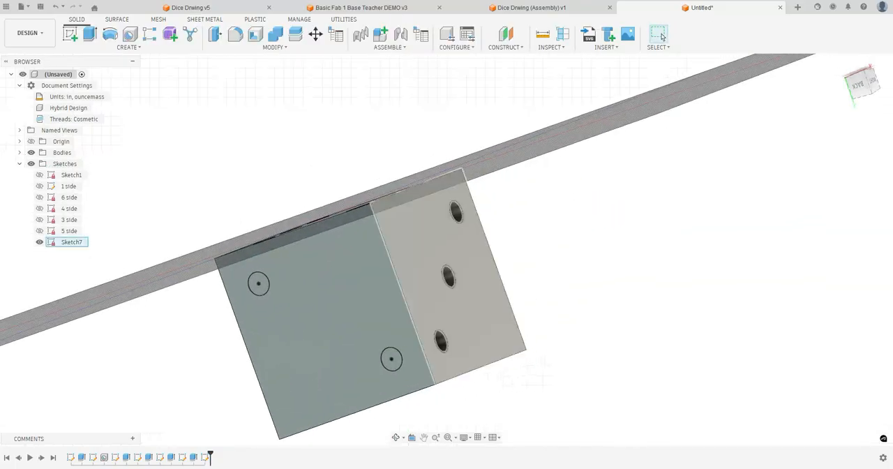
pyautogui.click(90, 34)
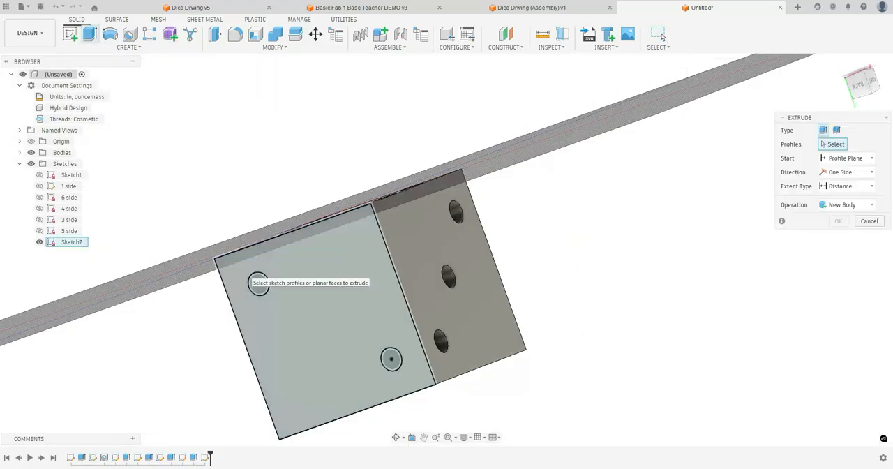
pyautogui.click(321, 322)
pyautogui.click(255, 285)
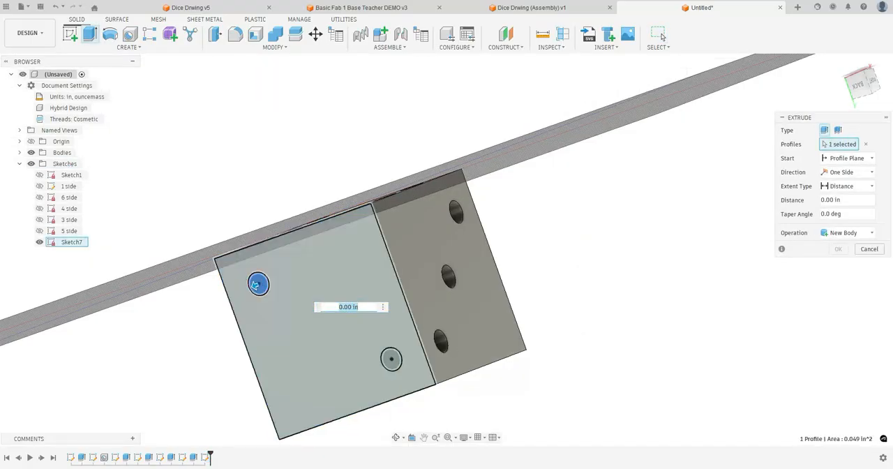
pyautogui.click(390, 359)
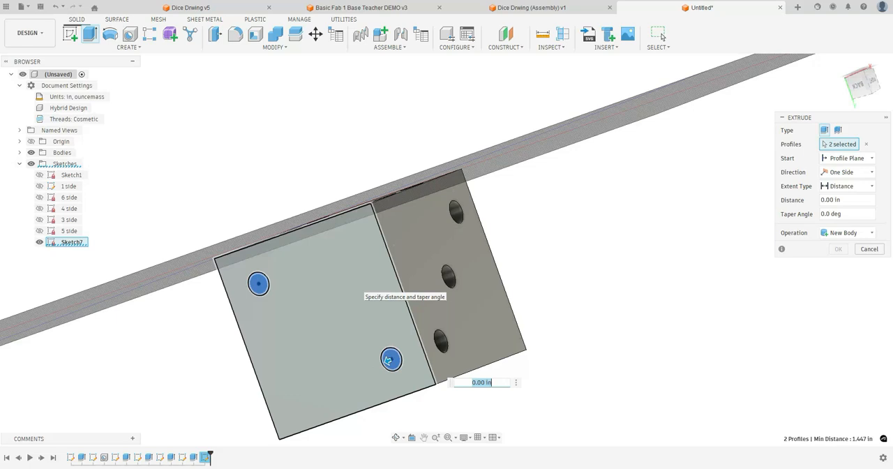
pyautogui.press('Return')
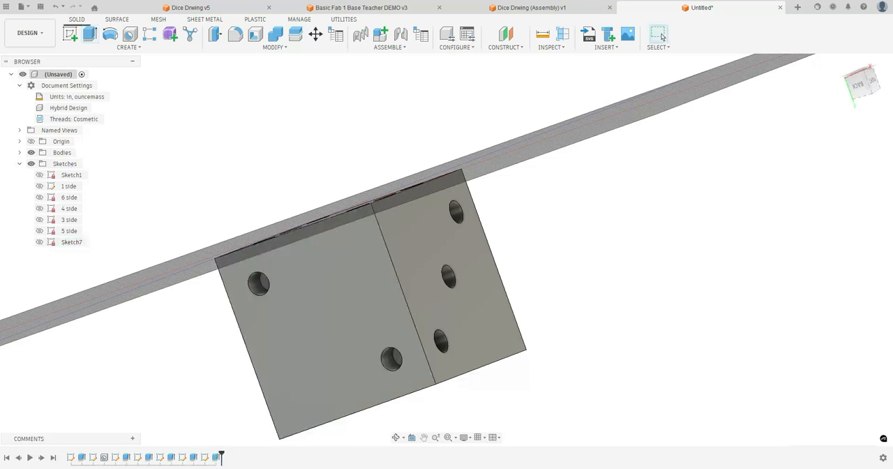
# Rename the two-pip sketch as 2 side and leave sketch editing
pyautogui.doubleClick(71, 241)
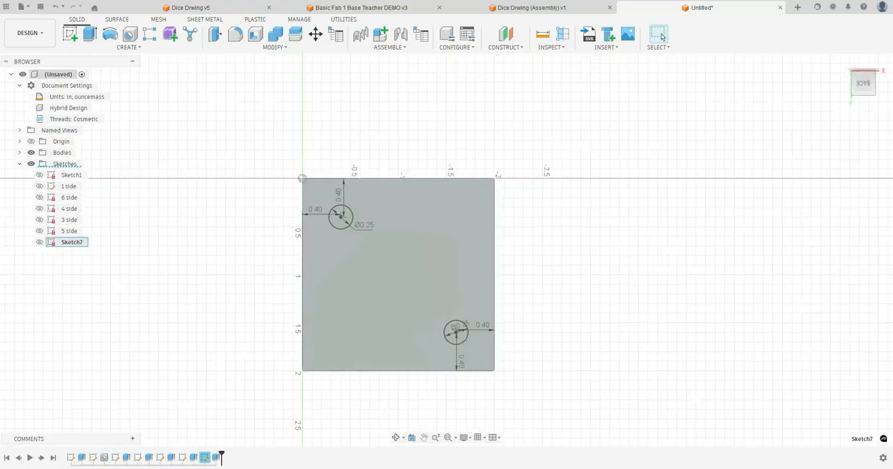
pyautogui.click(71, 242)
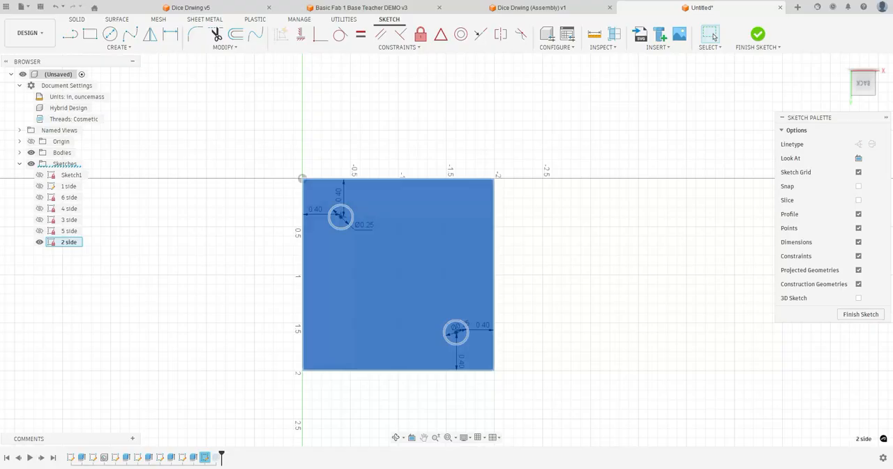
pyautogui.click(758, 35)
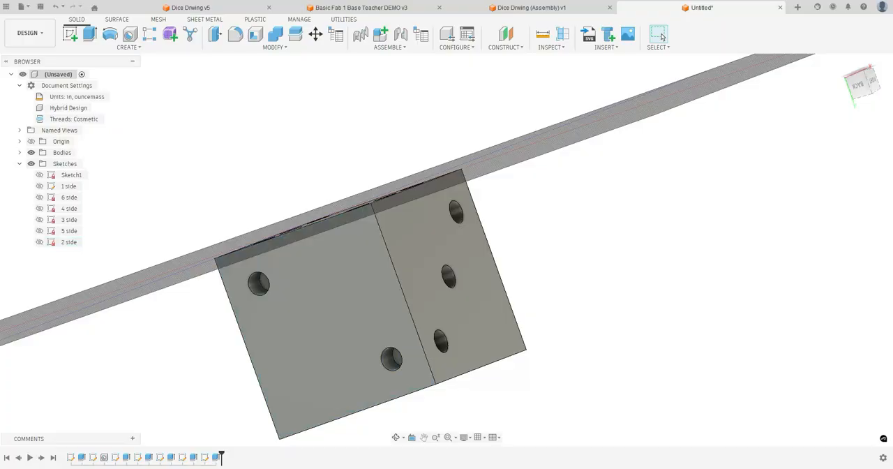
# Fillet all twelve outer edges of the cube with a constant radius of 0.10 in
pyautogui.moveTo(432, 314); pyautogui.dragTo(434, 187)
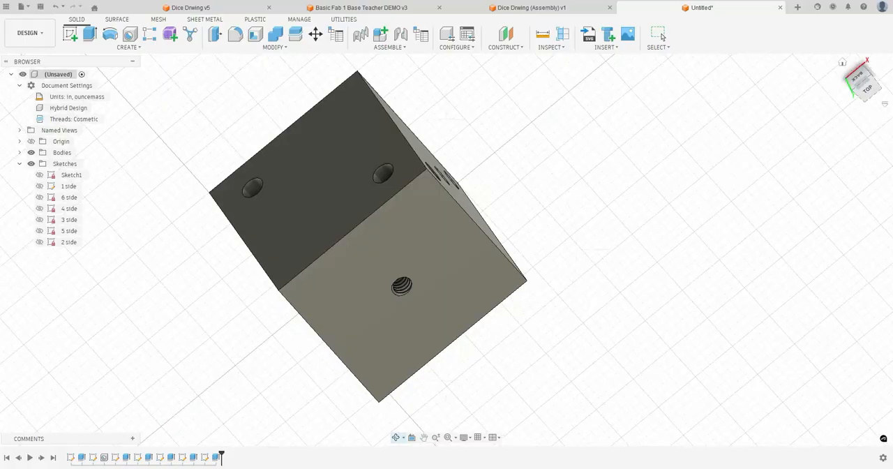
pyautogui.click(842, 62)
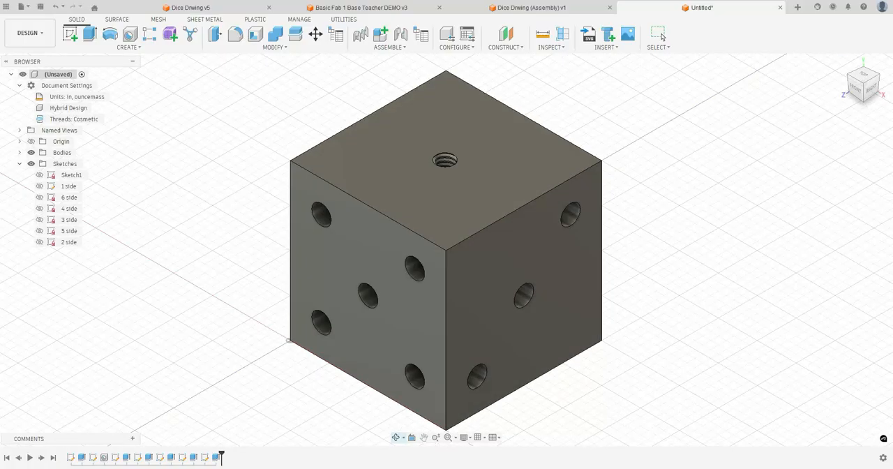
pyautogui.press('f')
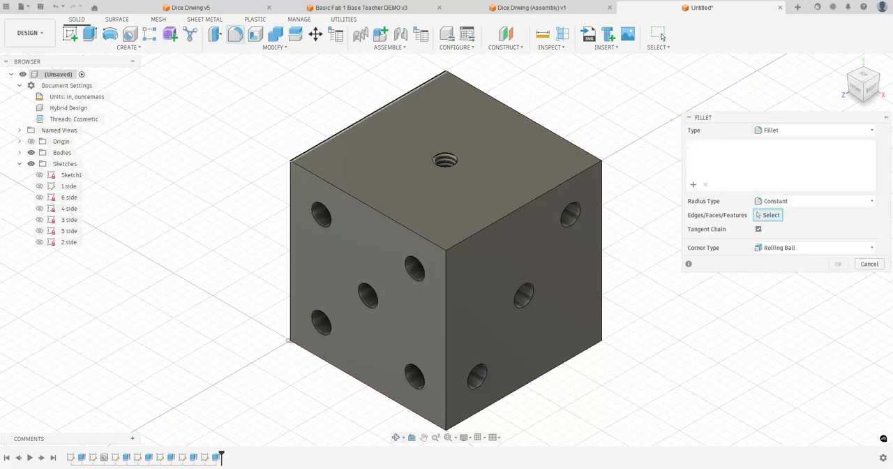
pyautogui.click(381, 102)
pyautogui.click(481, 89)
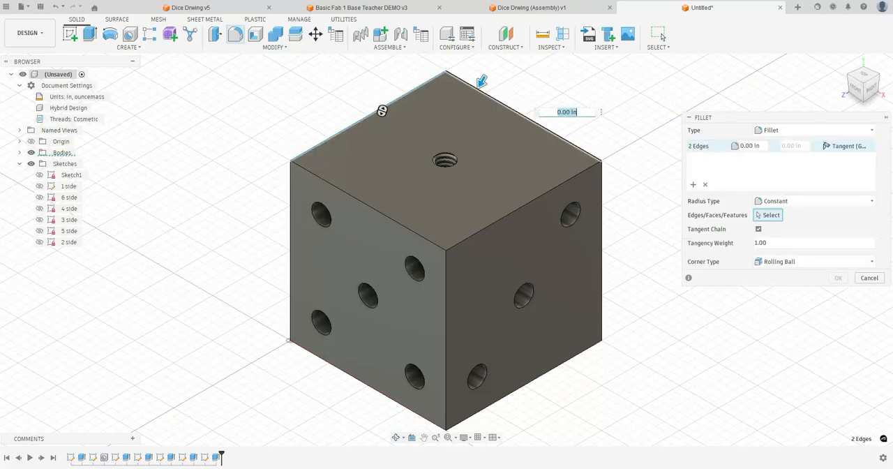
pyautogui.click(524, 206)
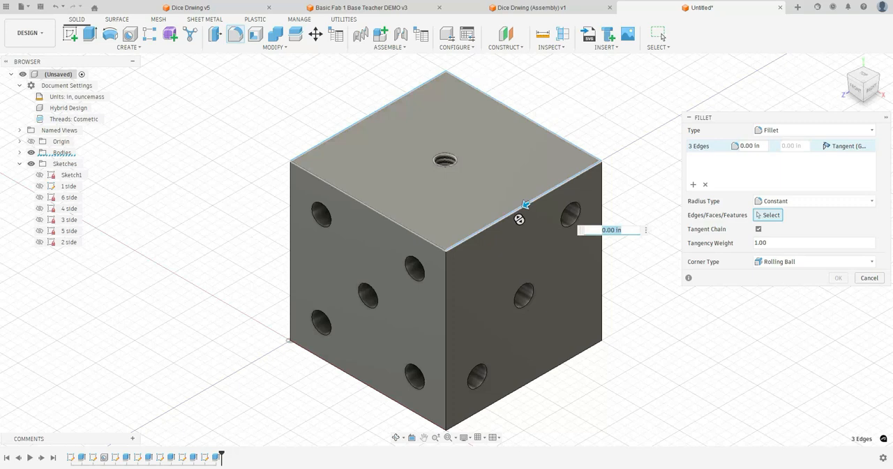
pyautogui.click(379, 211)
pyautogui.click(290, 237)
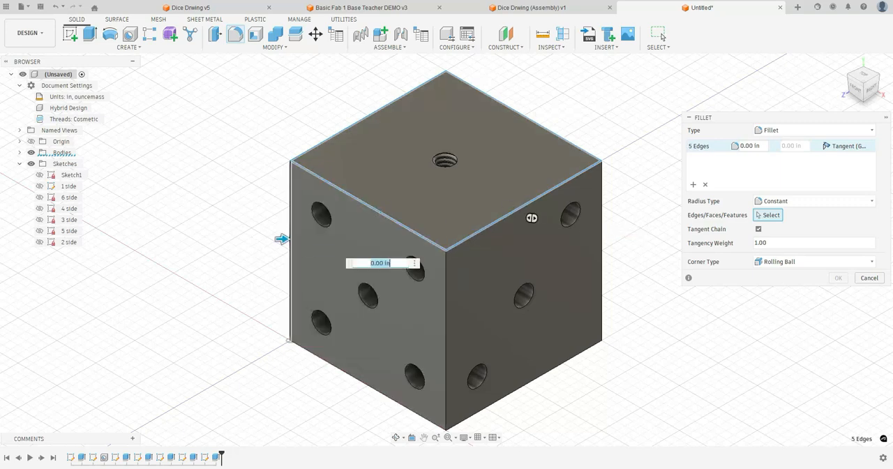
pyautogui.click(341, 374)
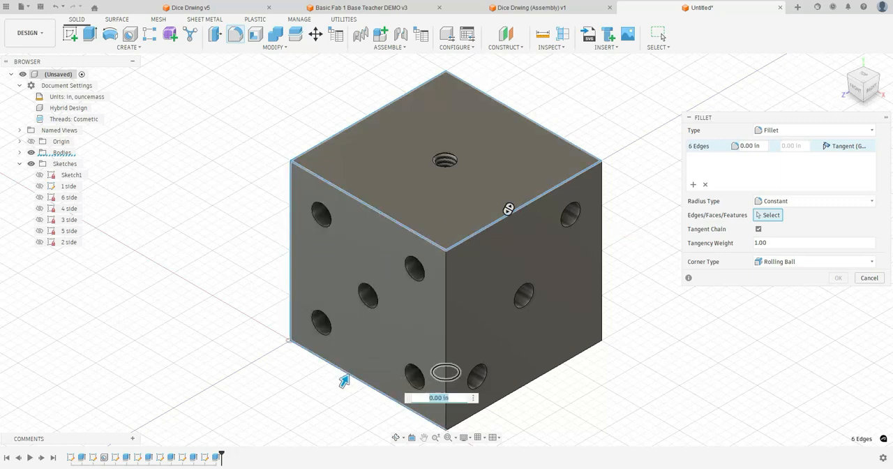
pyautogui.click(445, 376)
pyautogui.click(515, 392)
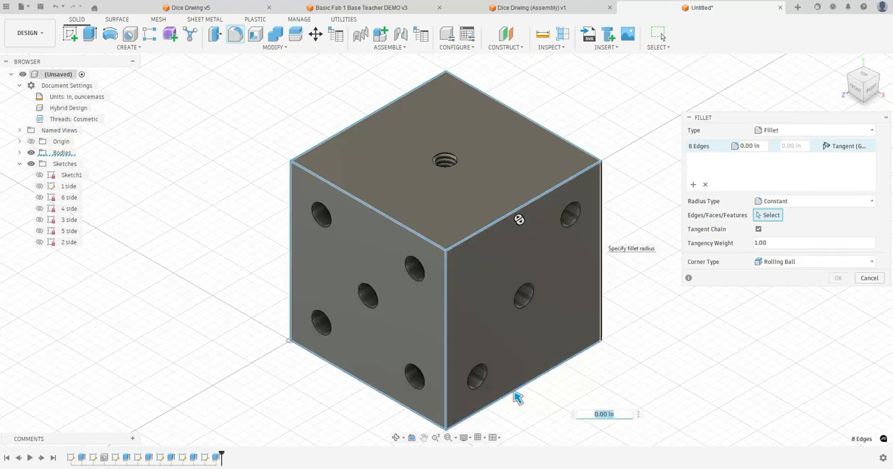
pyautogui.click(603, 237)
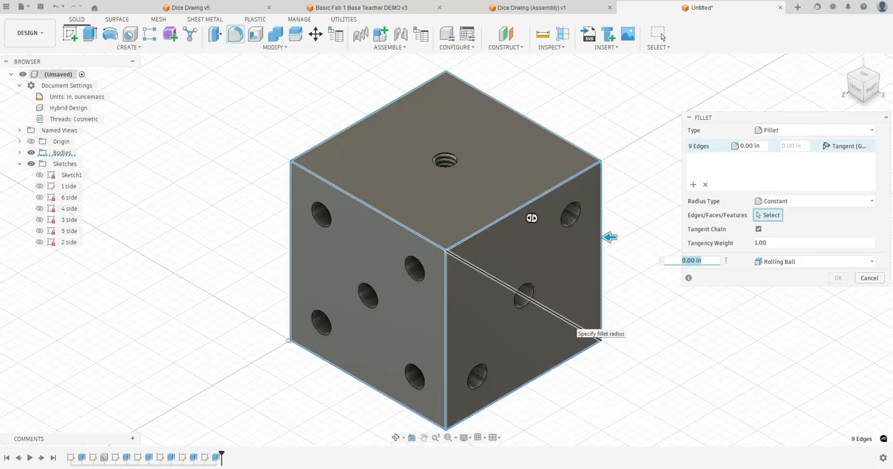
pyautogui.click(537, 201)
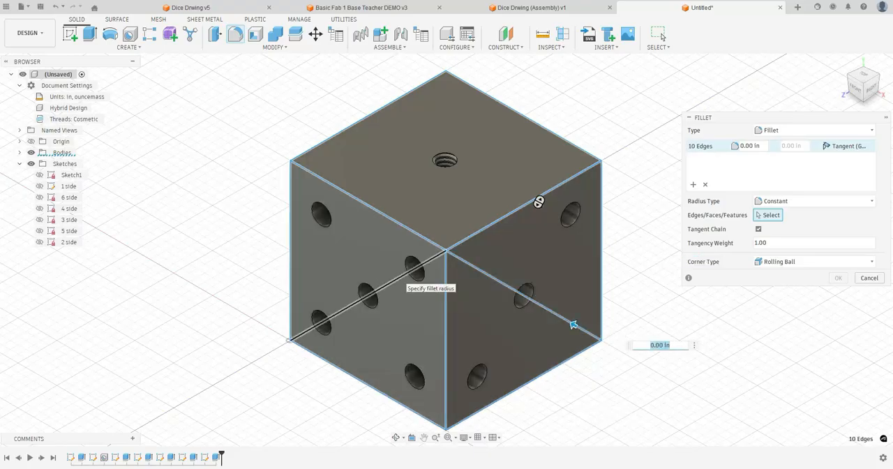
pyautogui.click(387, 284)
pyautogui.click(445, 202)
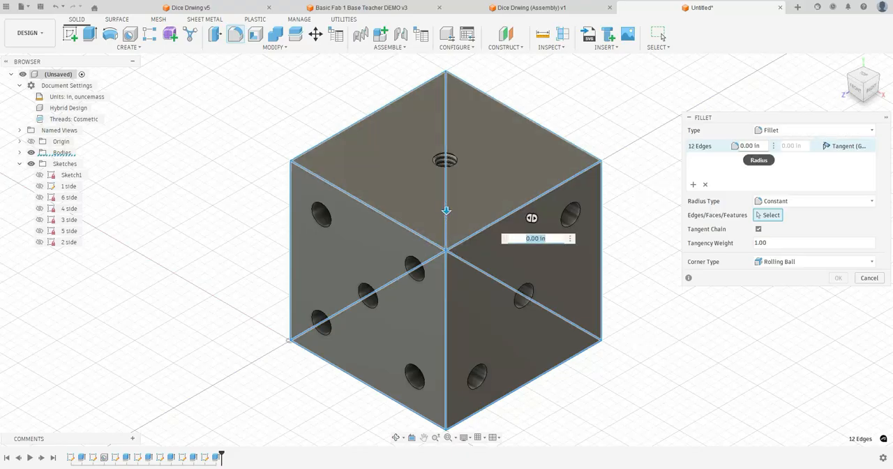
pyautogui.press('Tab')
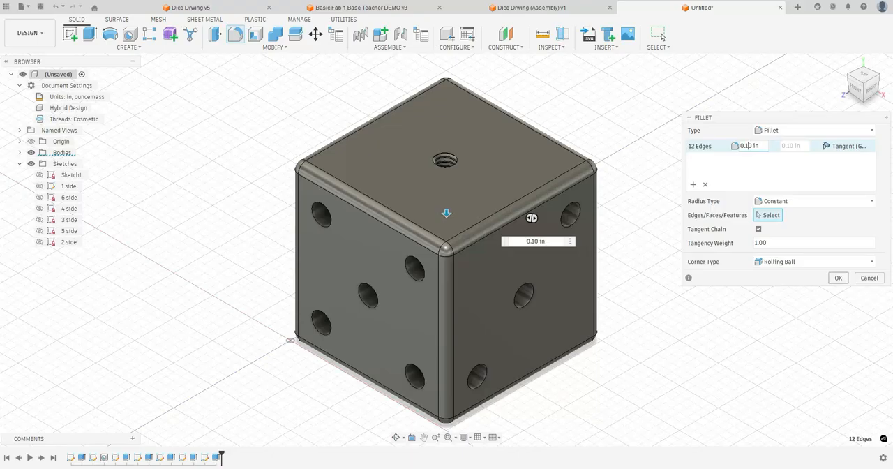
pyautogui.press('Return')
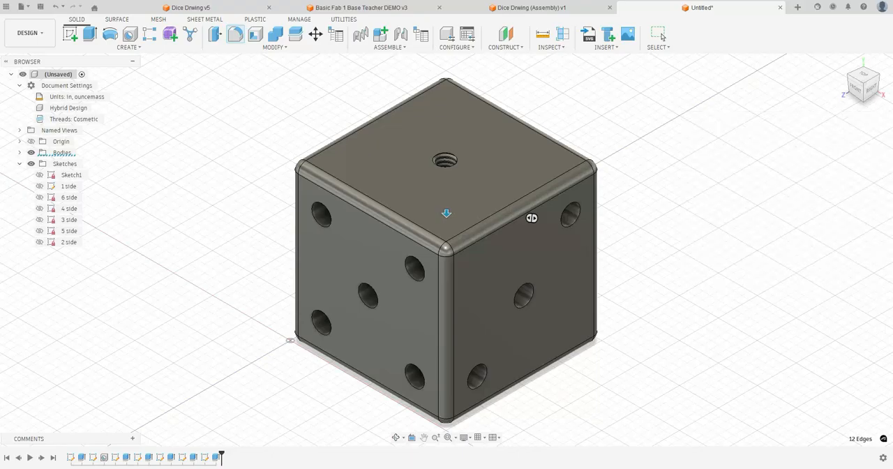